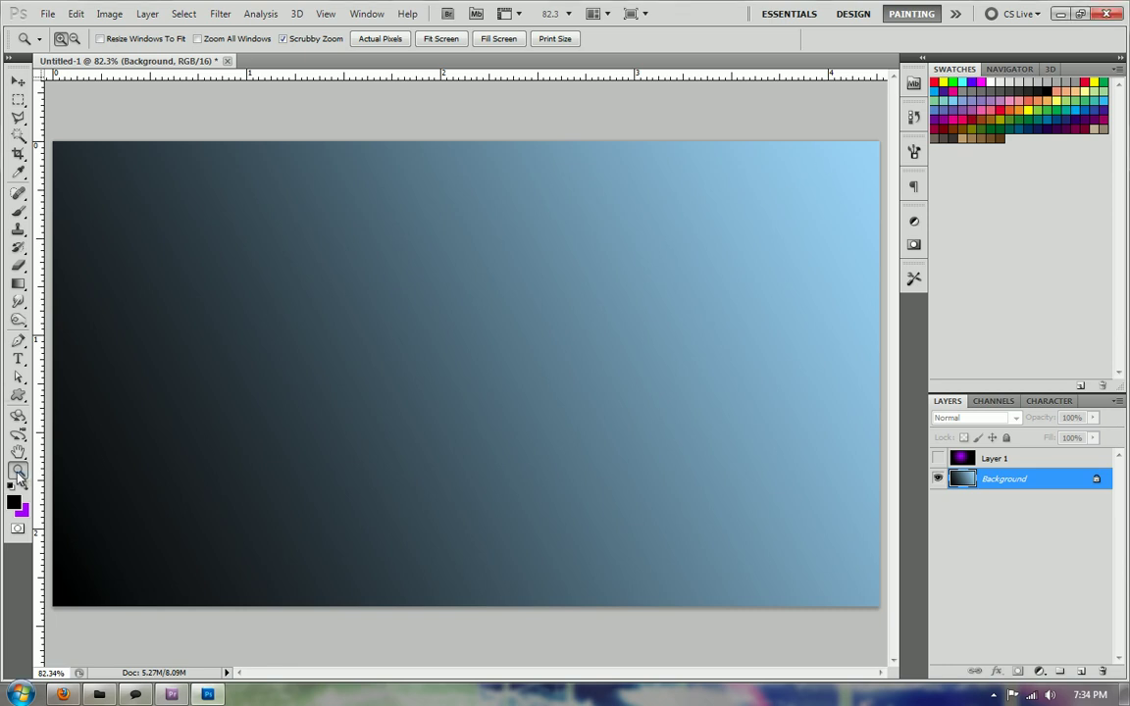
click(127, 471)
click(110, 491)
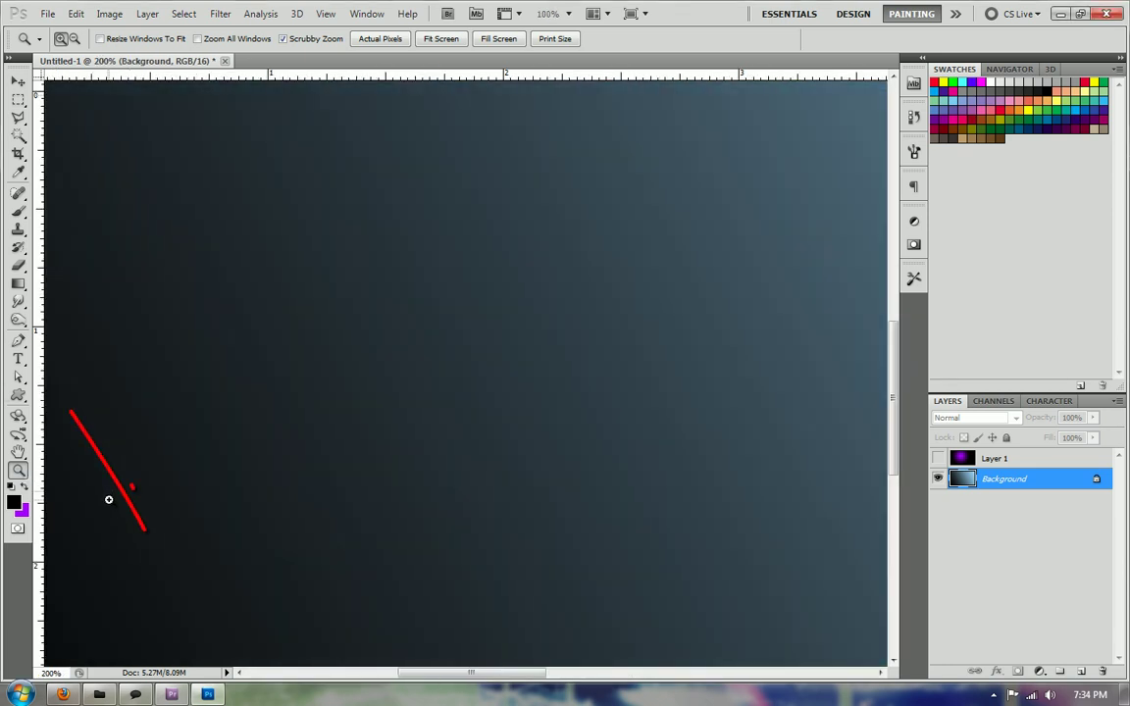
click(117, 495)
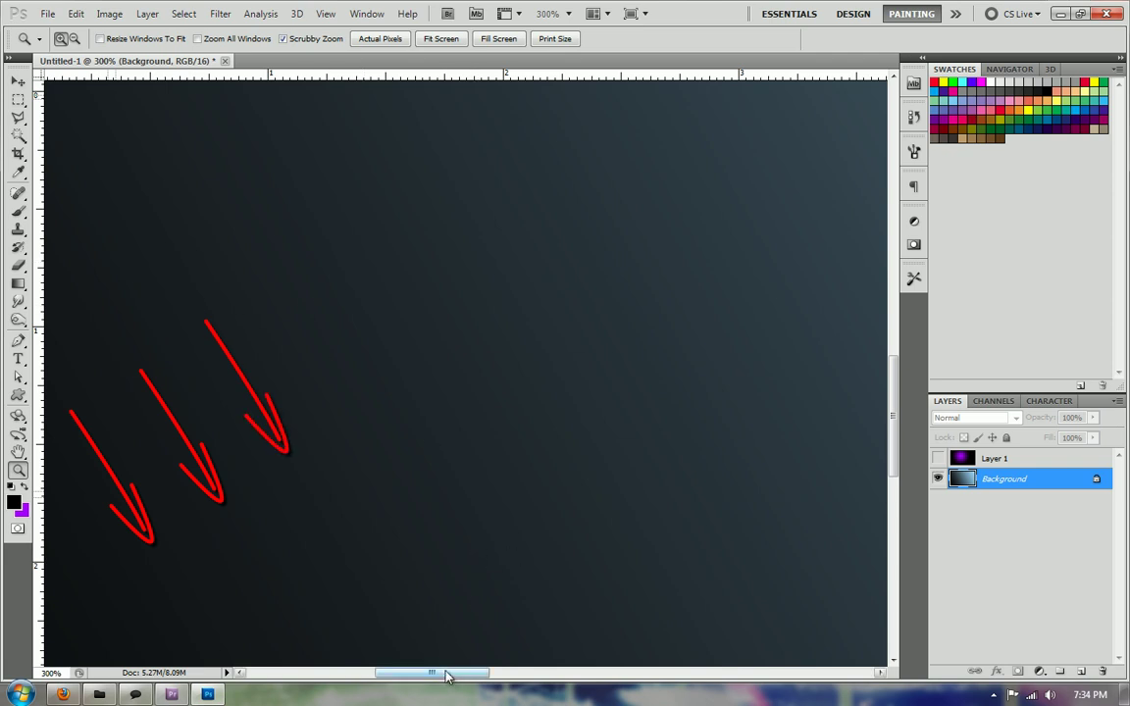
drag(446, 673, 410, 674)
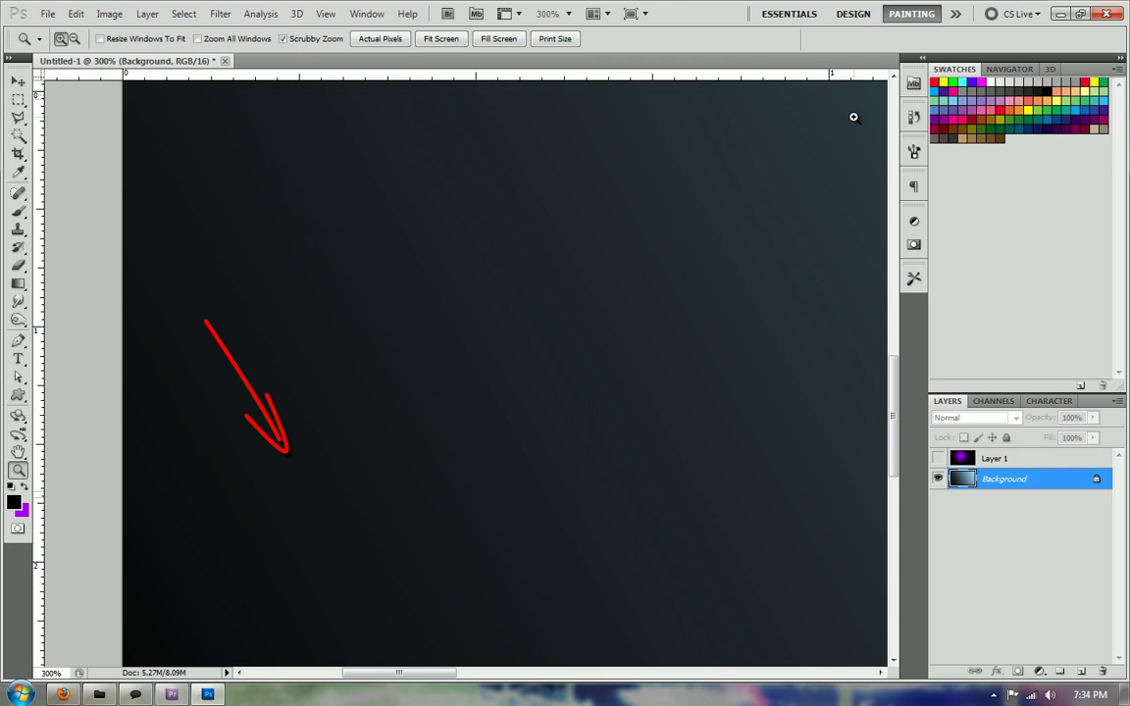
right_click(361, 495)
click(385, 503)
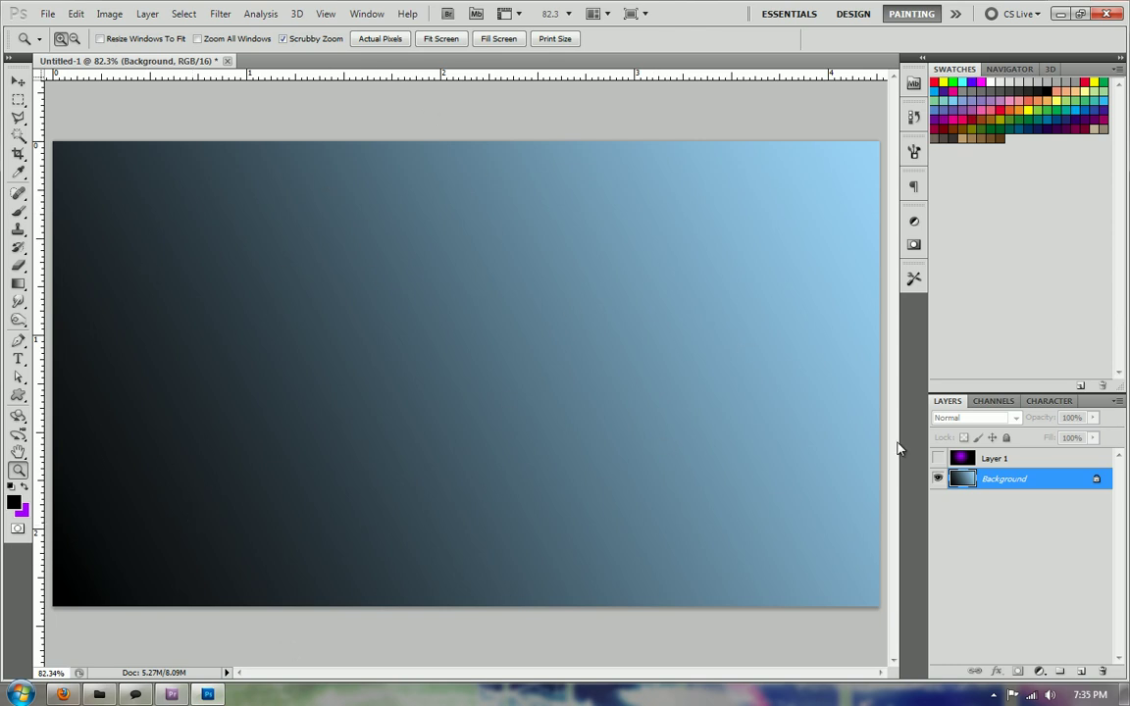
click(937, 458)
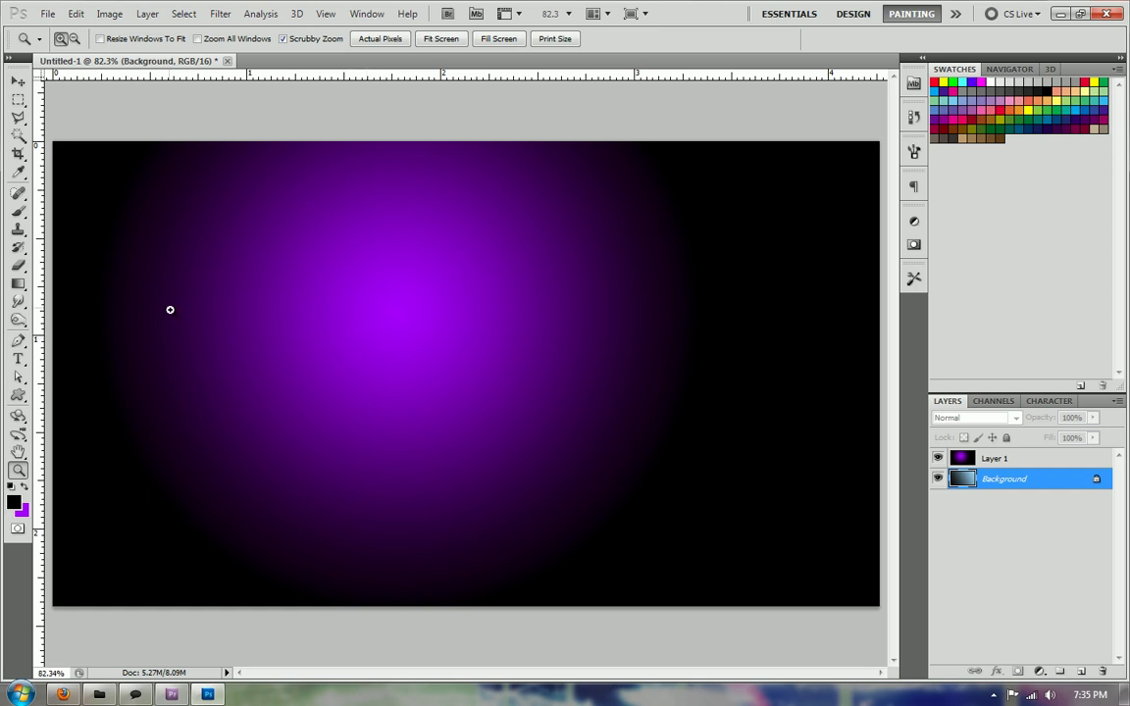
click(85, 304)
click(127, 319)
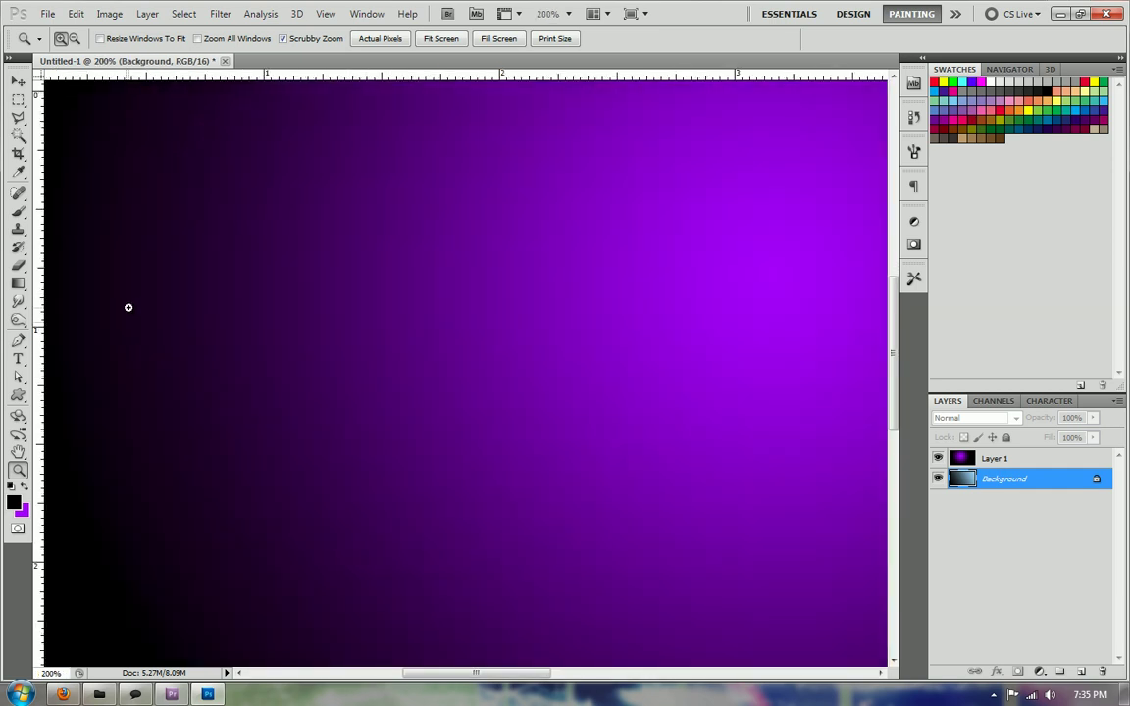
click(128, 305)
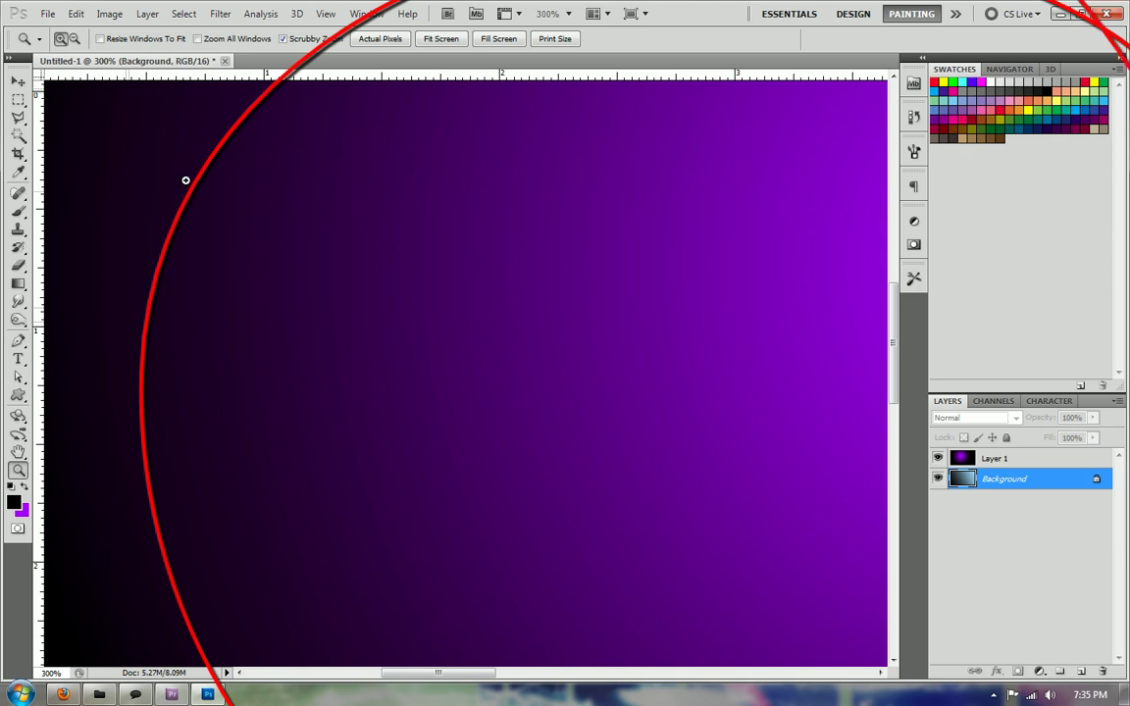
right_click(400, 399)
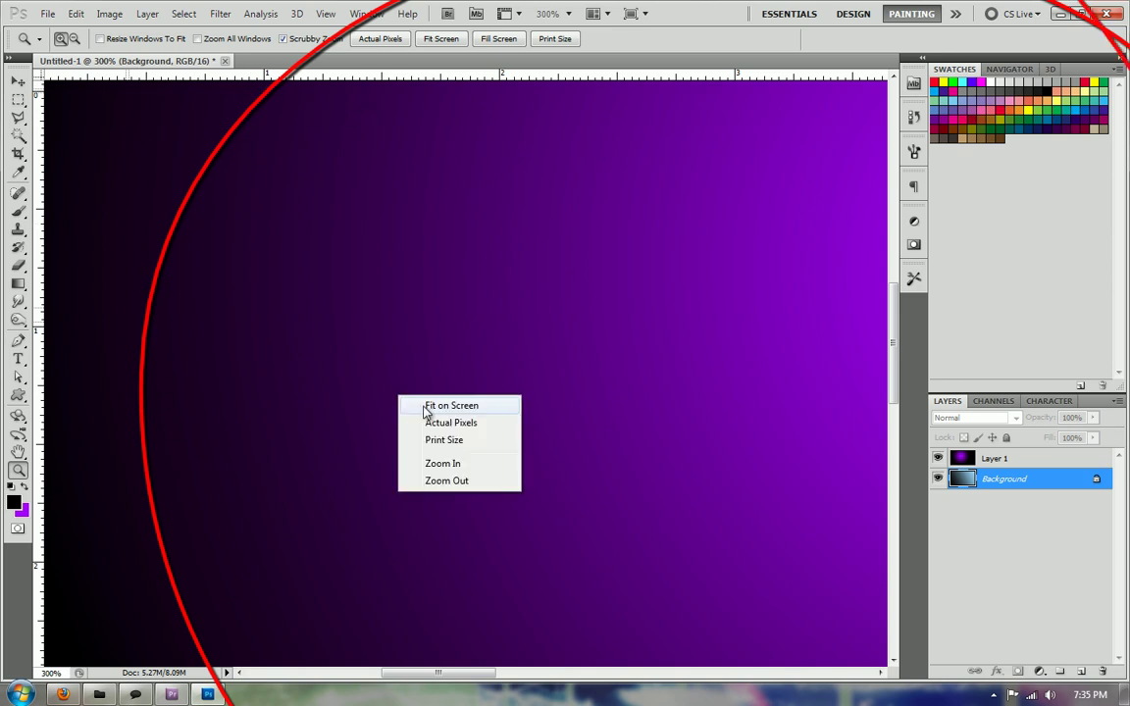
click(423, 405)
click(418, 312)
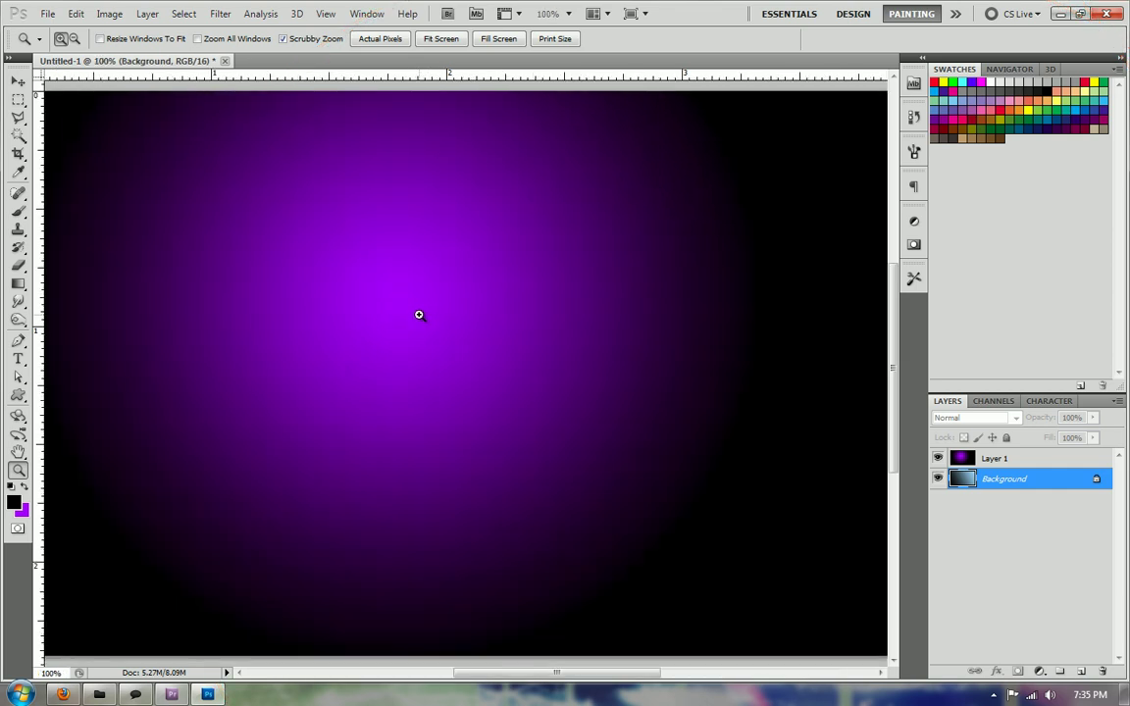
click(419, 315)
drag(575, 674, 653, 675)
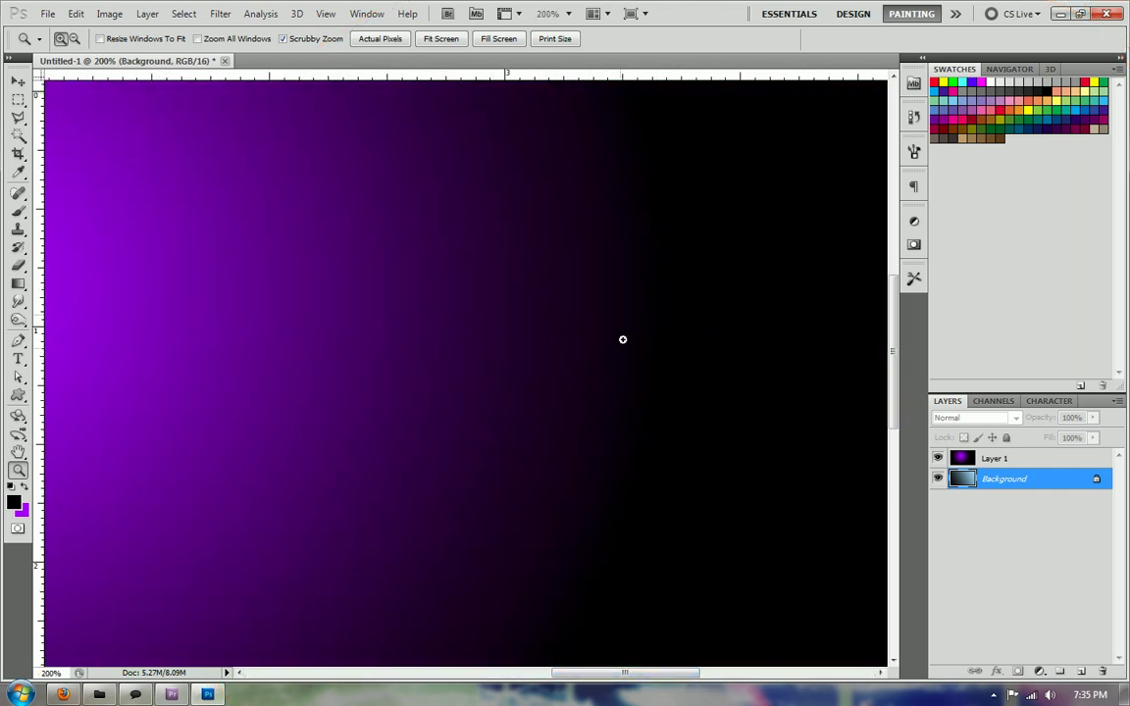
right_click(336, 345)
click(333, 355)
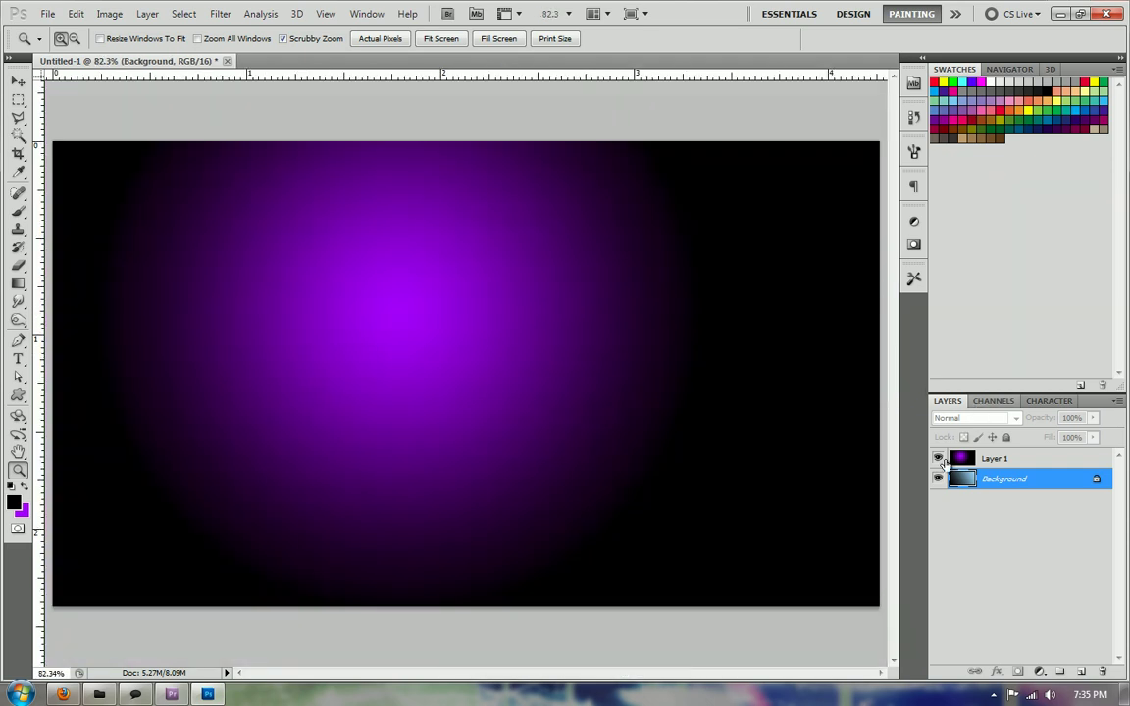
Step: Hide purple Layer 1, duplicate Background, and blur the copy with an 84.3 px Gaussian Blur
click(938, 458)
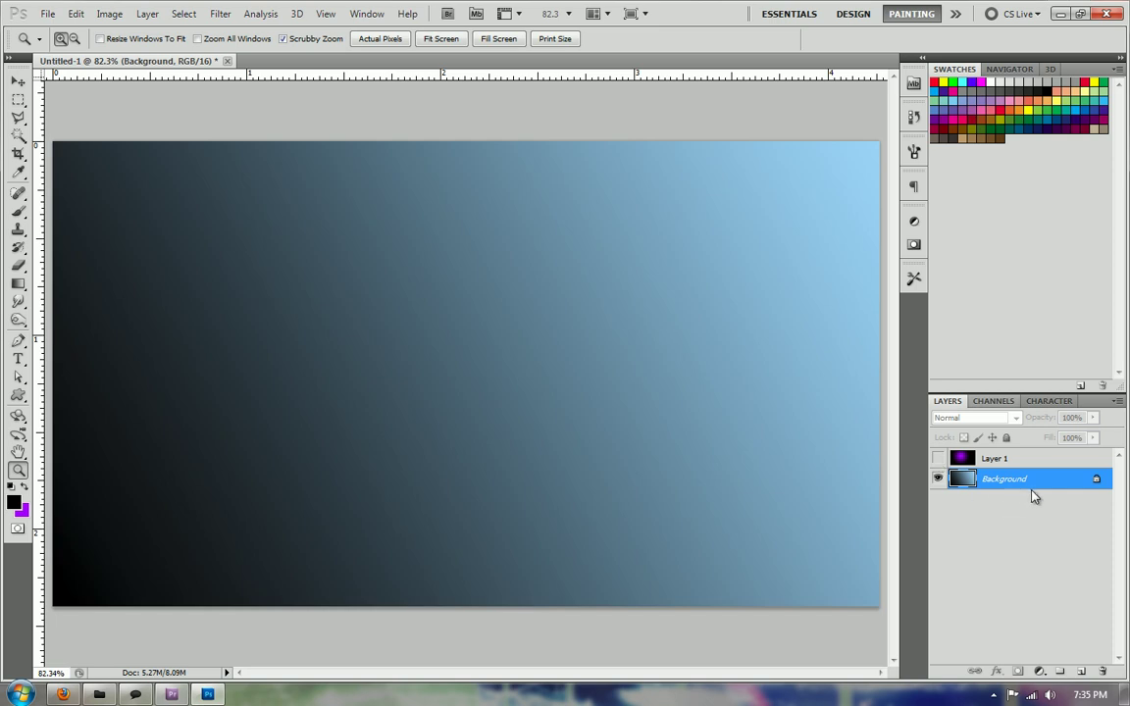
drag(1054, 485, 1080, 671)
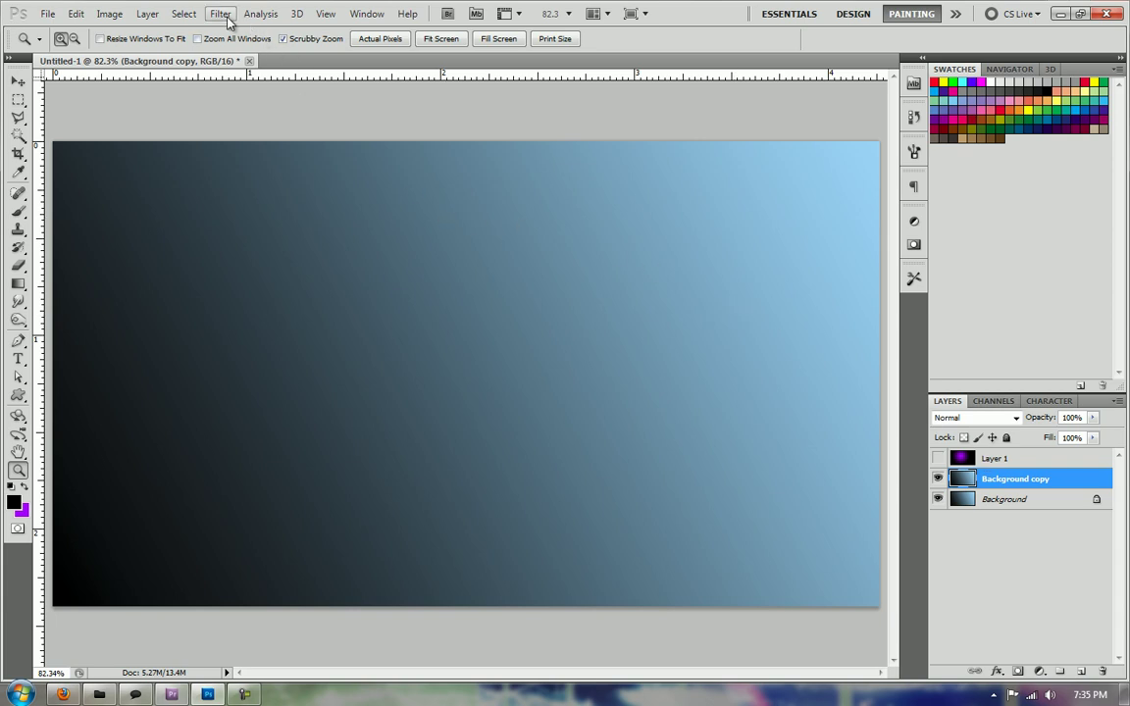
click(226, 19)
mouse_move(305, 160)
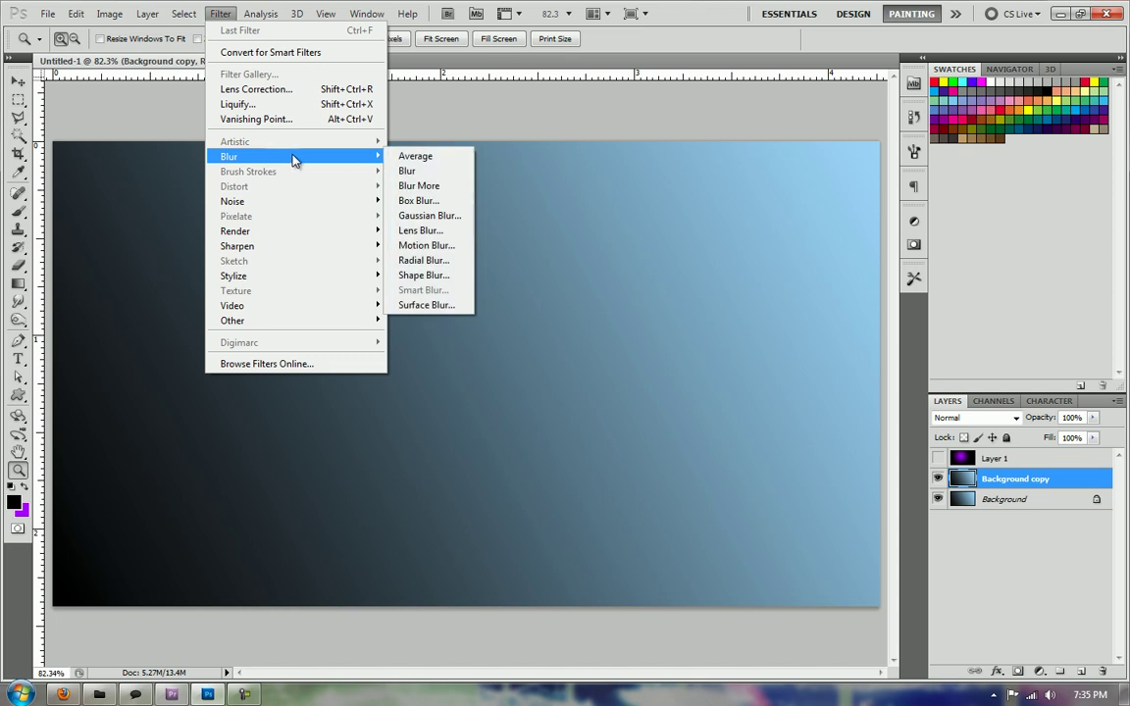
click(444, 216)
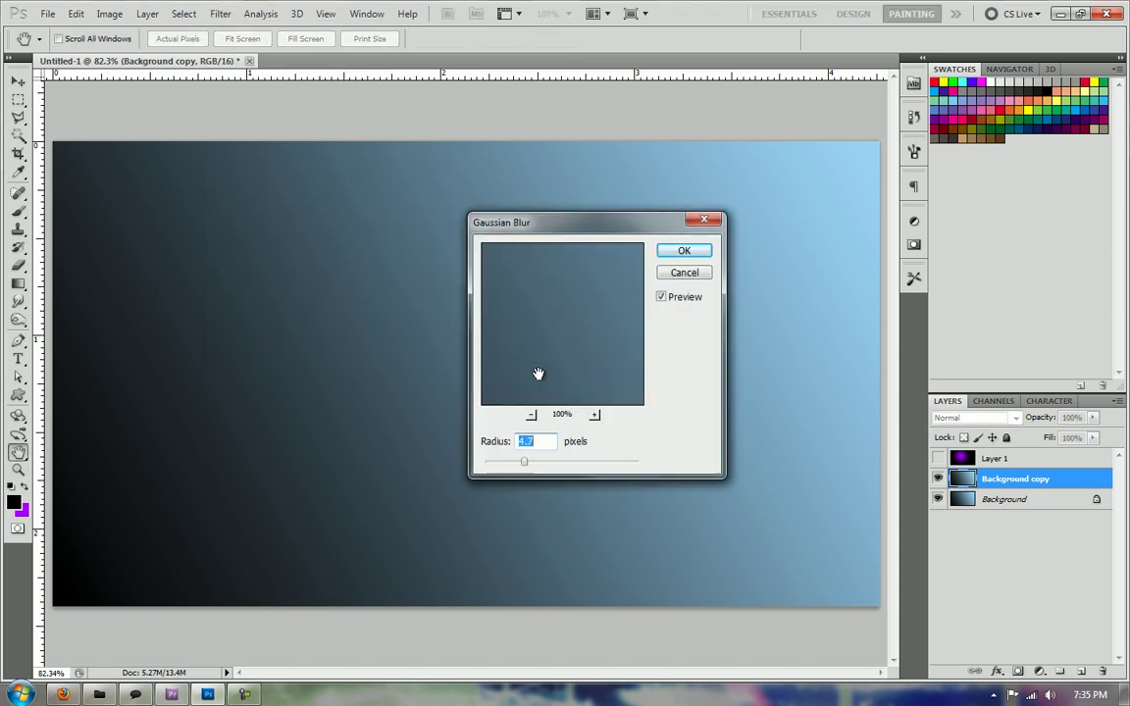
drag(542, 370, 633, 292)
drag(531, 372, 628, 270)
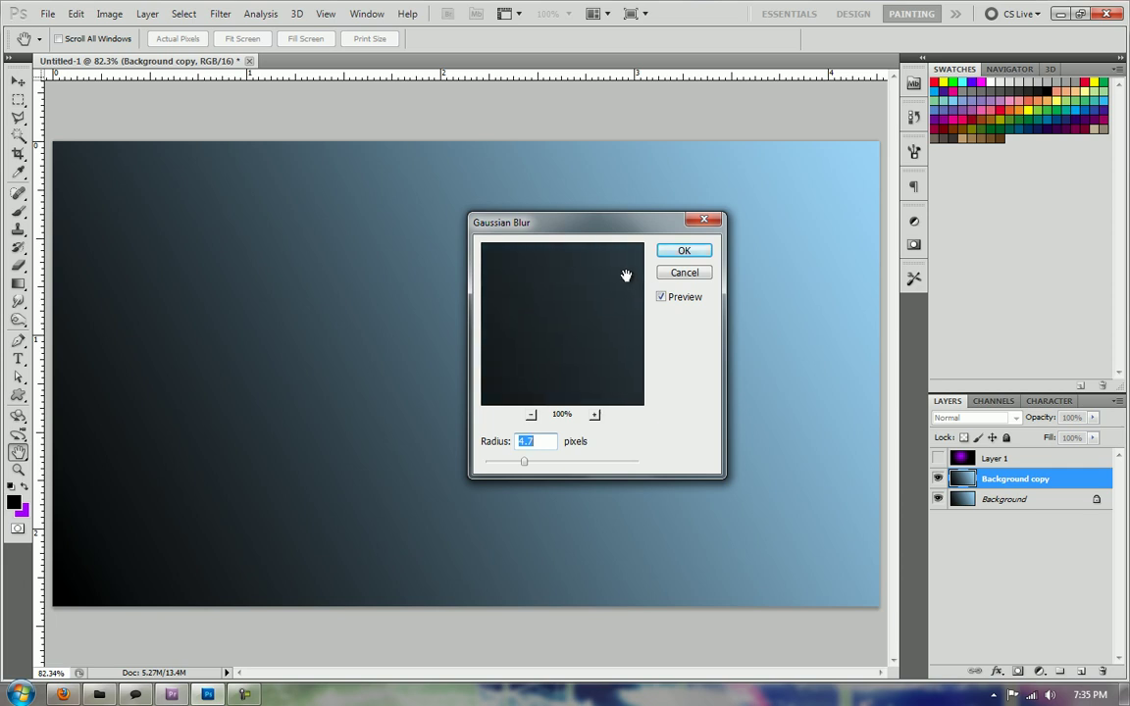
drag(524, 462, 610, 461)
click(530, 415)
click(531, 415)
click(530, 415)
click(531, 415)
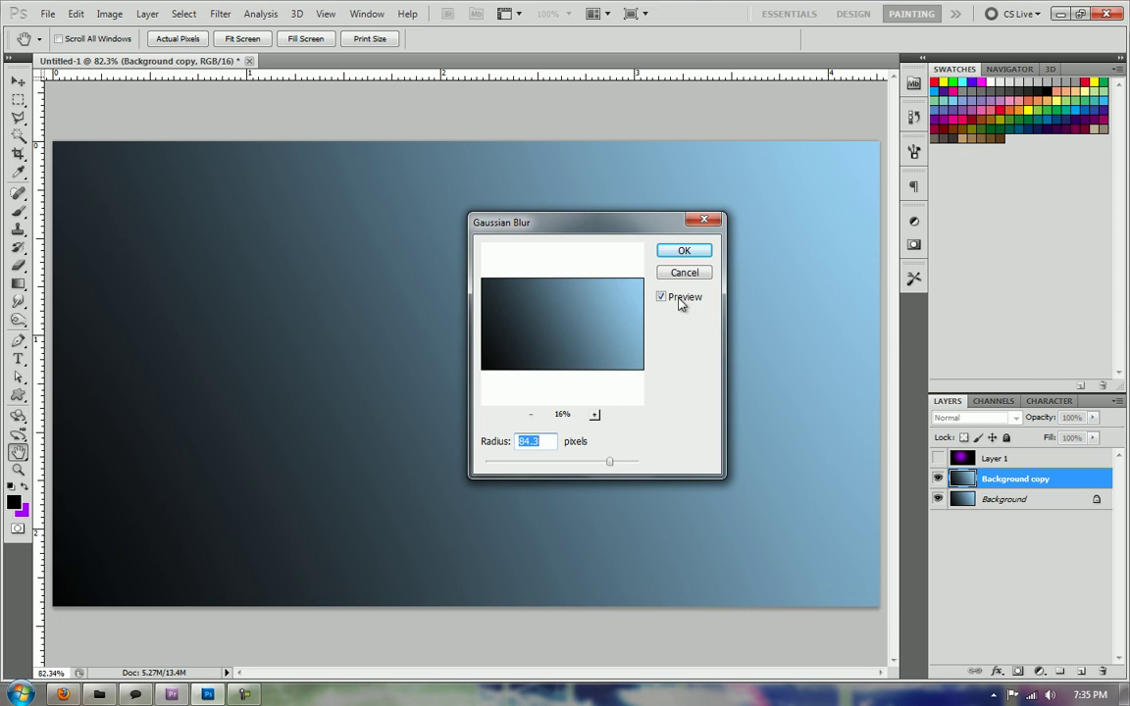
click(686, 252)
key(z)
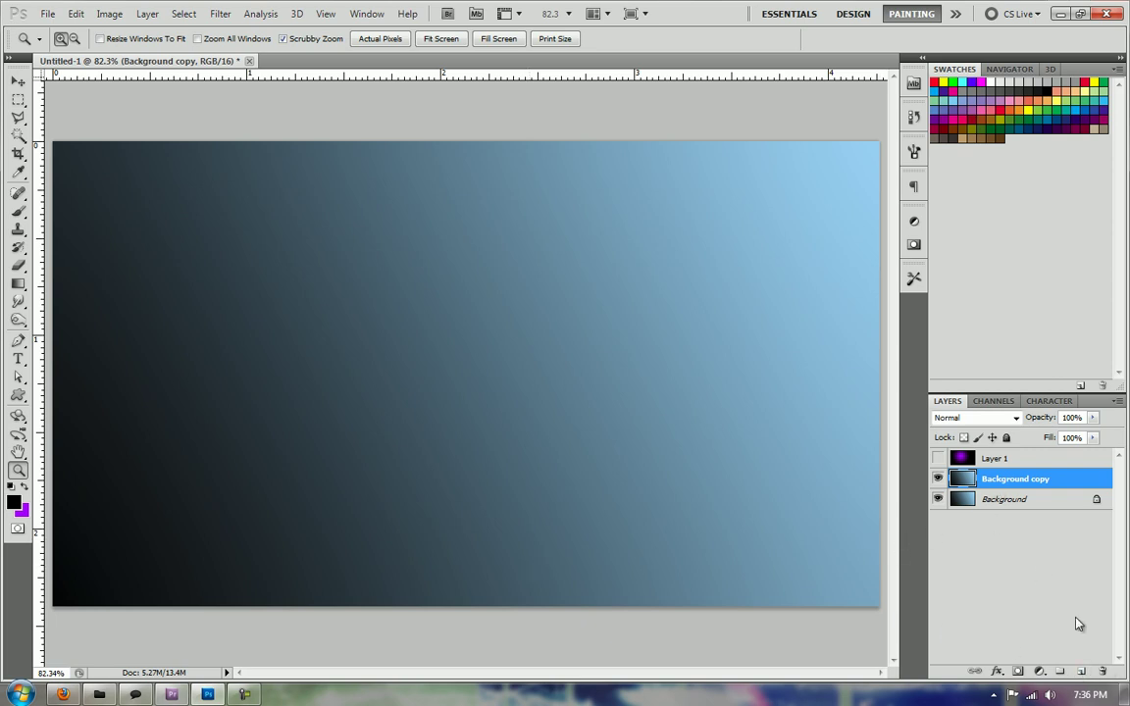
Step: Create Layer 2 in Overlay mode, filled with Overlay-neutral 50% gray
alt+click(1081, 671)
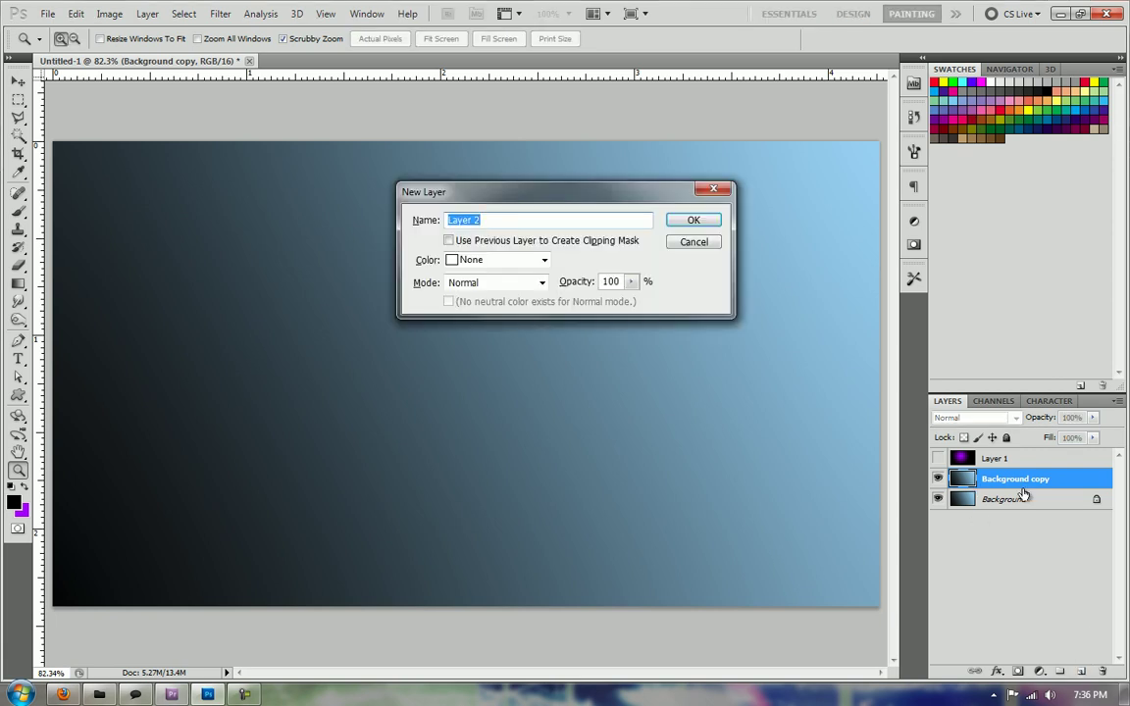
click(493, 285)
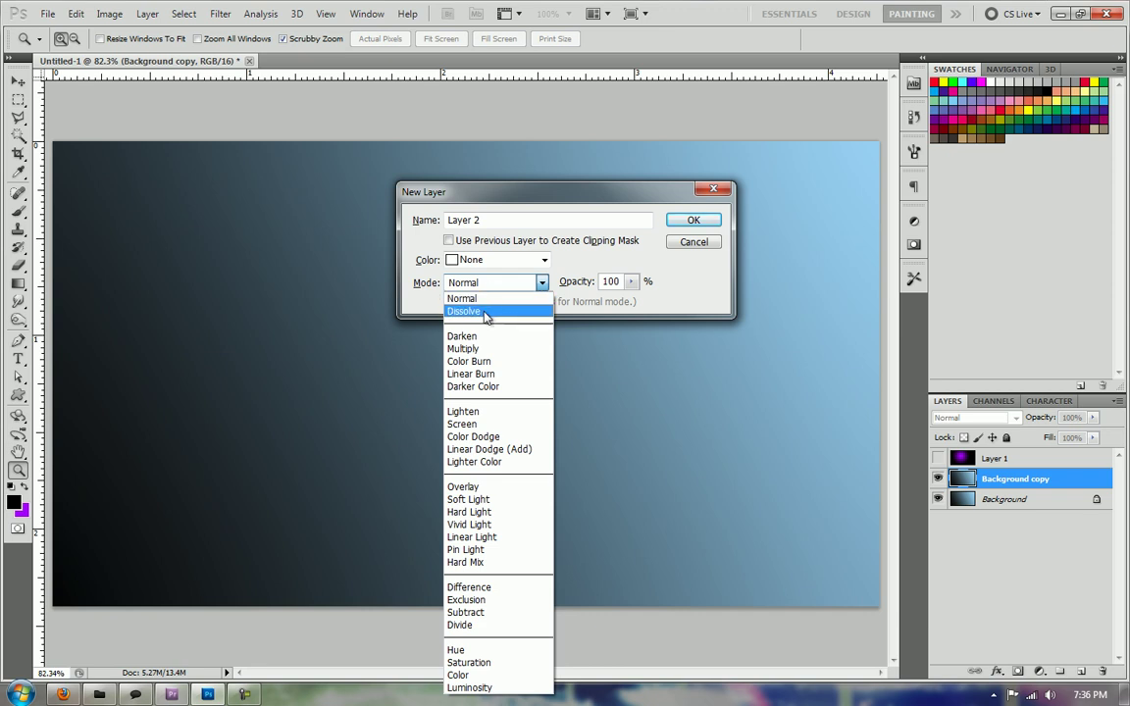
click(482, 486)
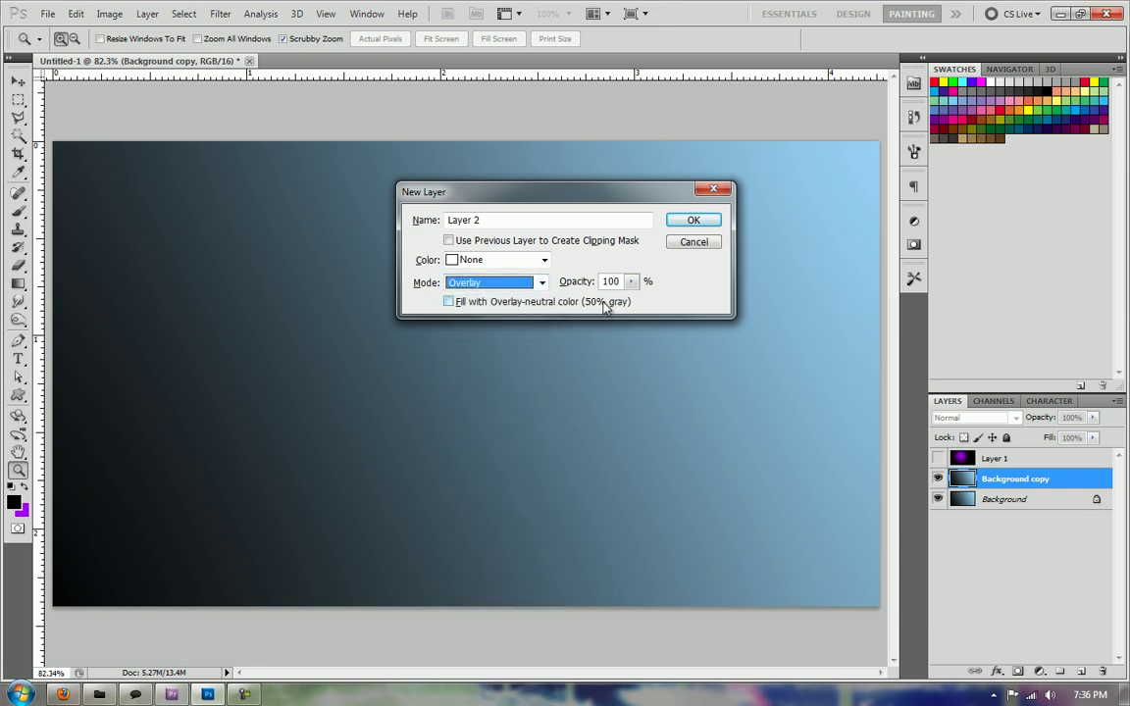
click(448, 303)
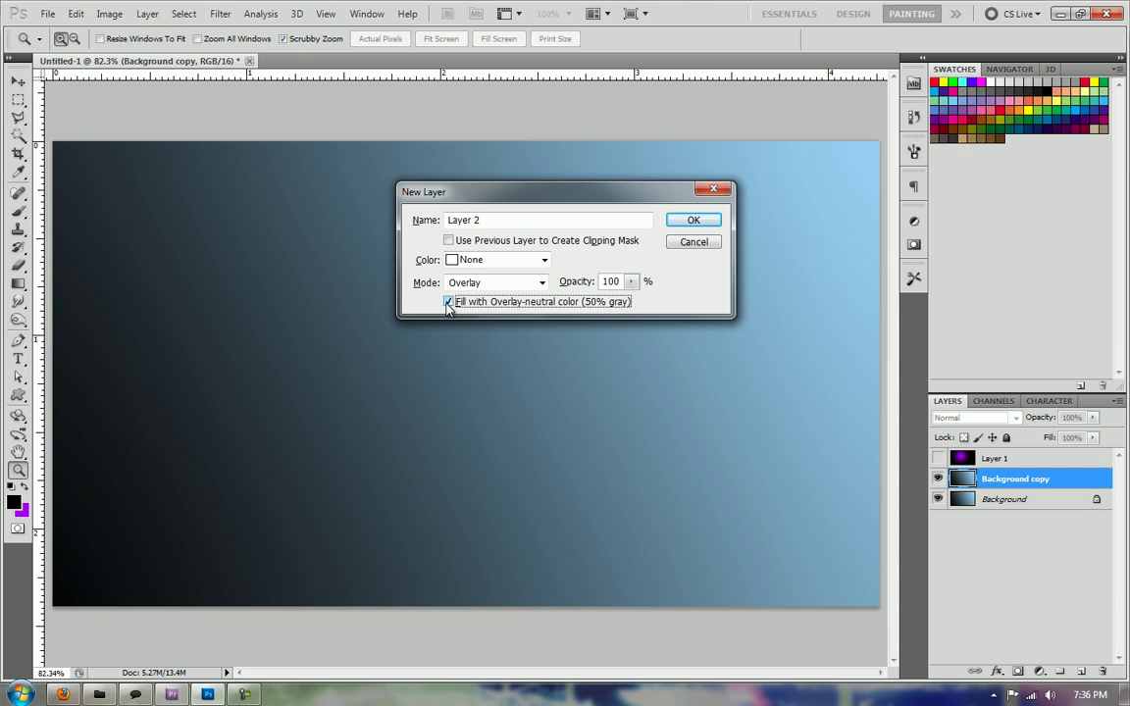
click(693, 220)
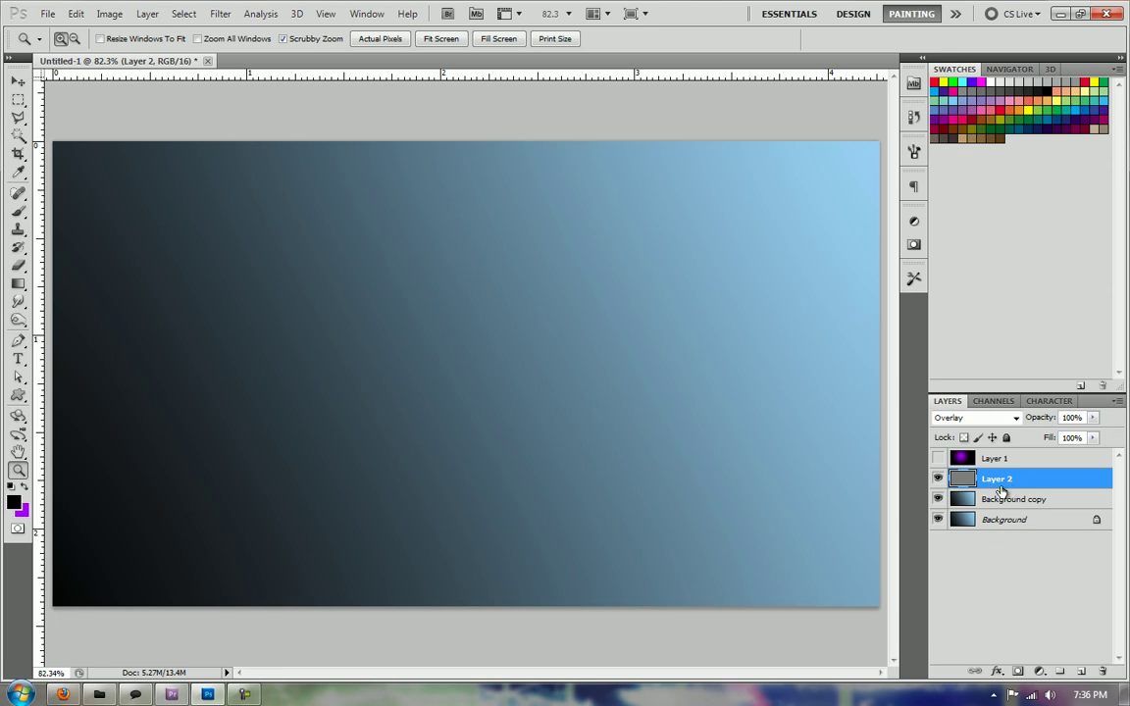
Step: Apply Add Noise to Layer 2 at 2.45% amount, Uniform and Monochromatic
click(223, 17)
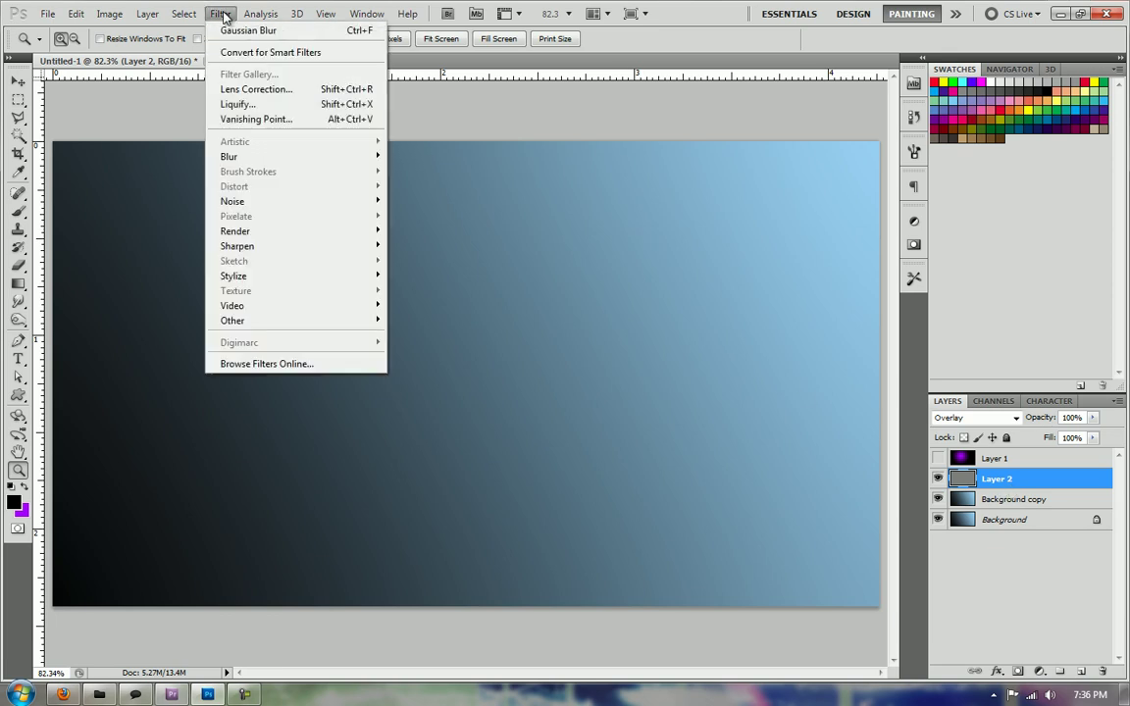
mouse_move(368, 201)
click(447, 202)
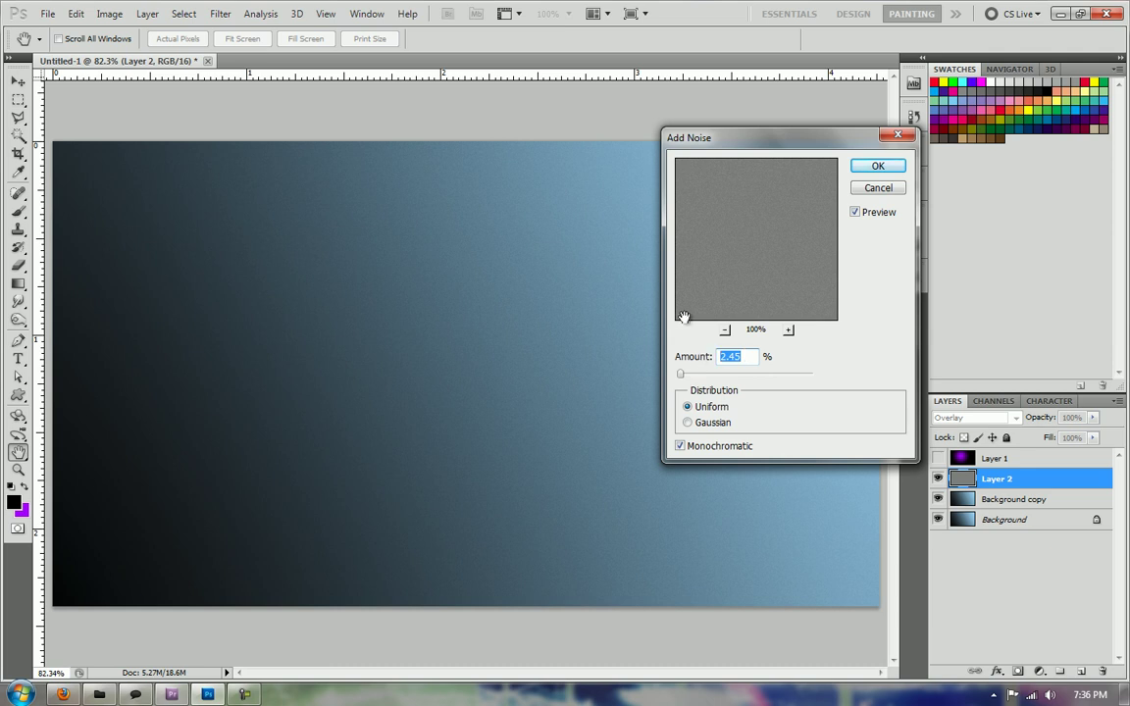
text(1)
click(373, 381)
mouse_move(680, 373)
mouse_down()
mouse_move(698, 379)
mouse_move(682, 379)
mouse_up()
click(682, 379)
drag(682, 379, 682, 378)
drag(683, 379, 683, 379)
drag(683, 380, 683, 380)
click(878, 167)
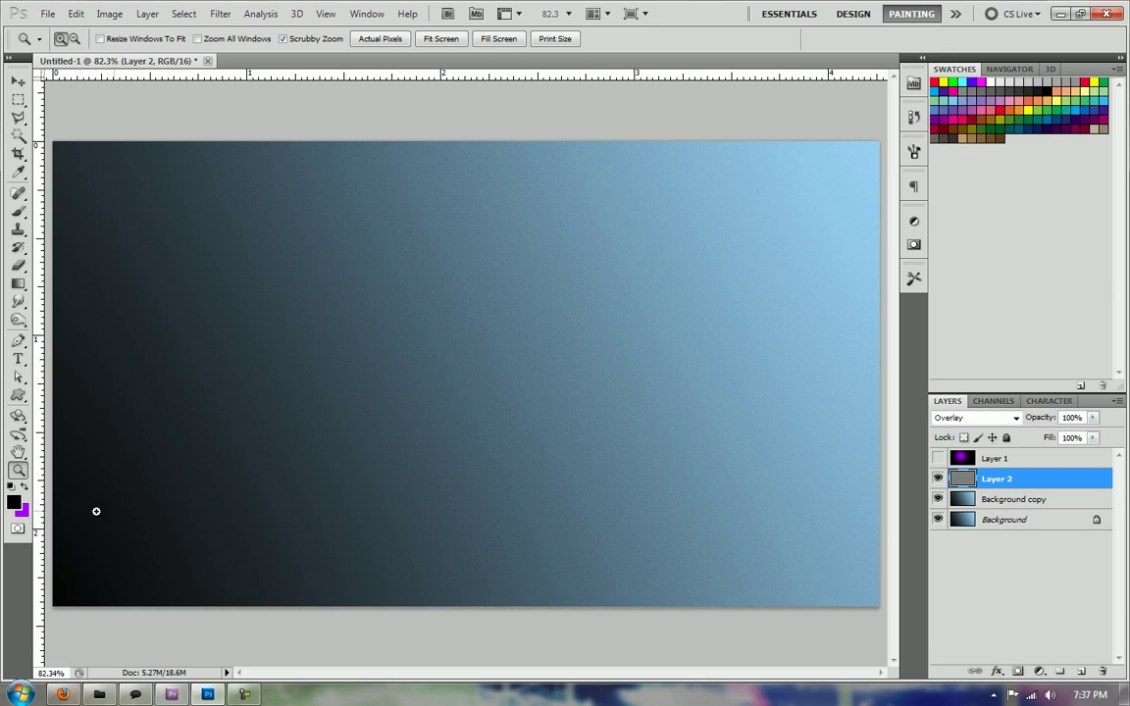
click(217, 494)
click(169, 534)
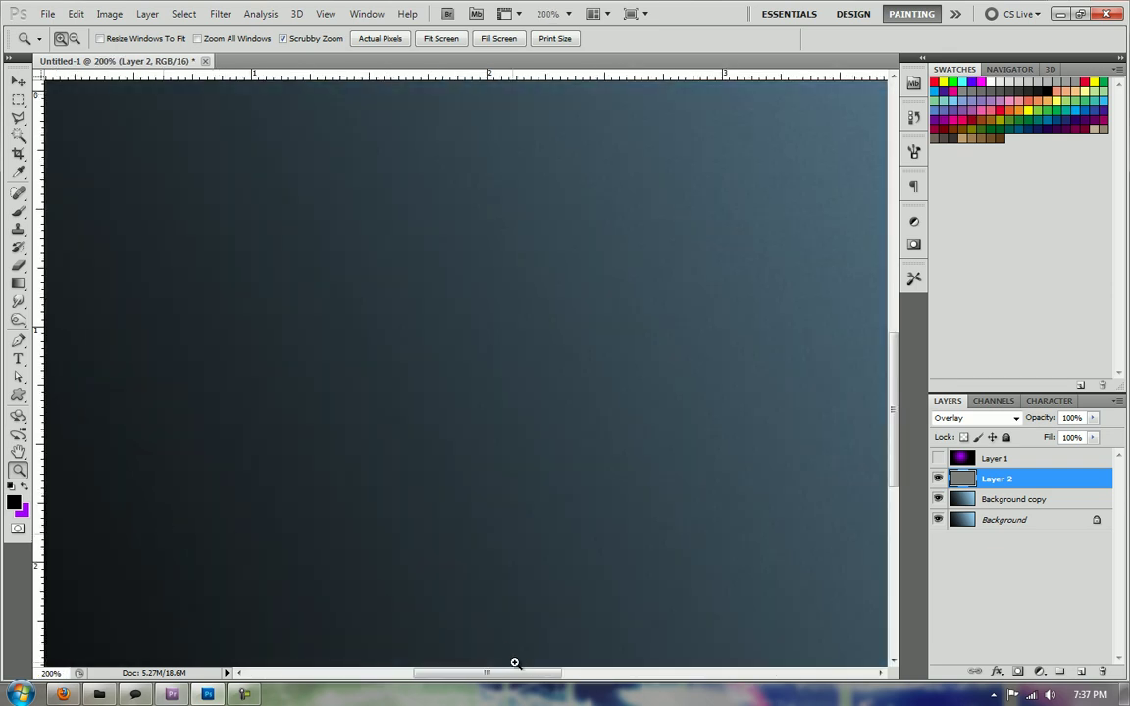
drag(541, 673, 502, 677)
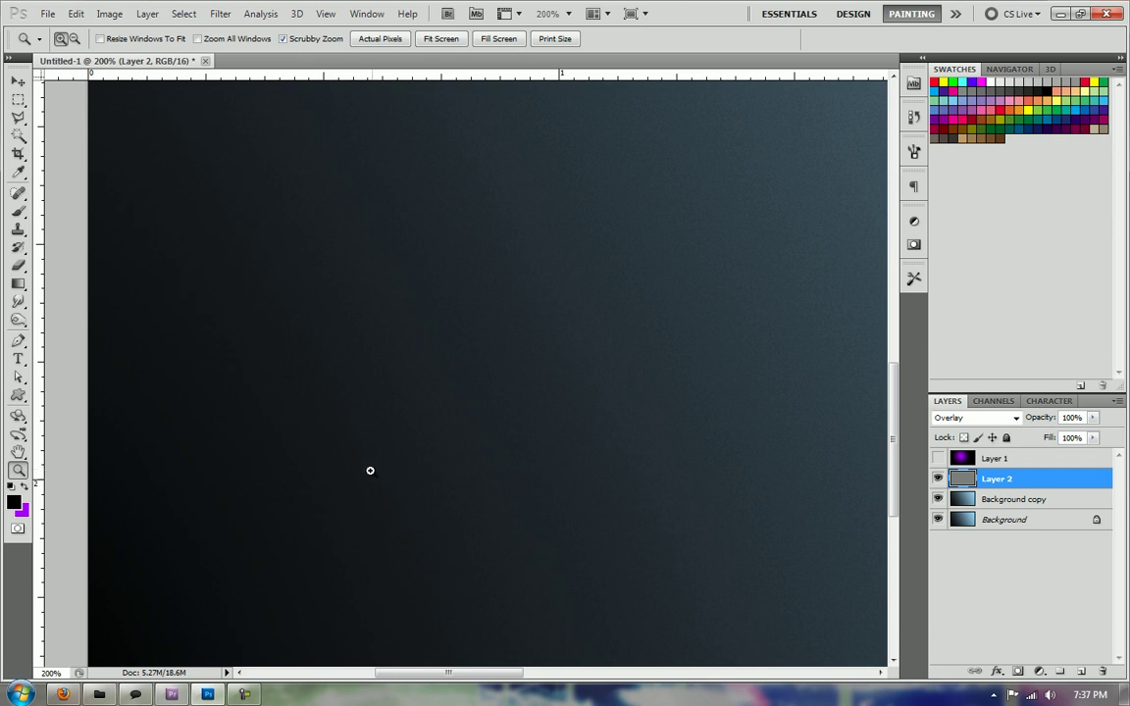
right_click(628, 304)
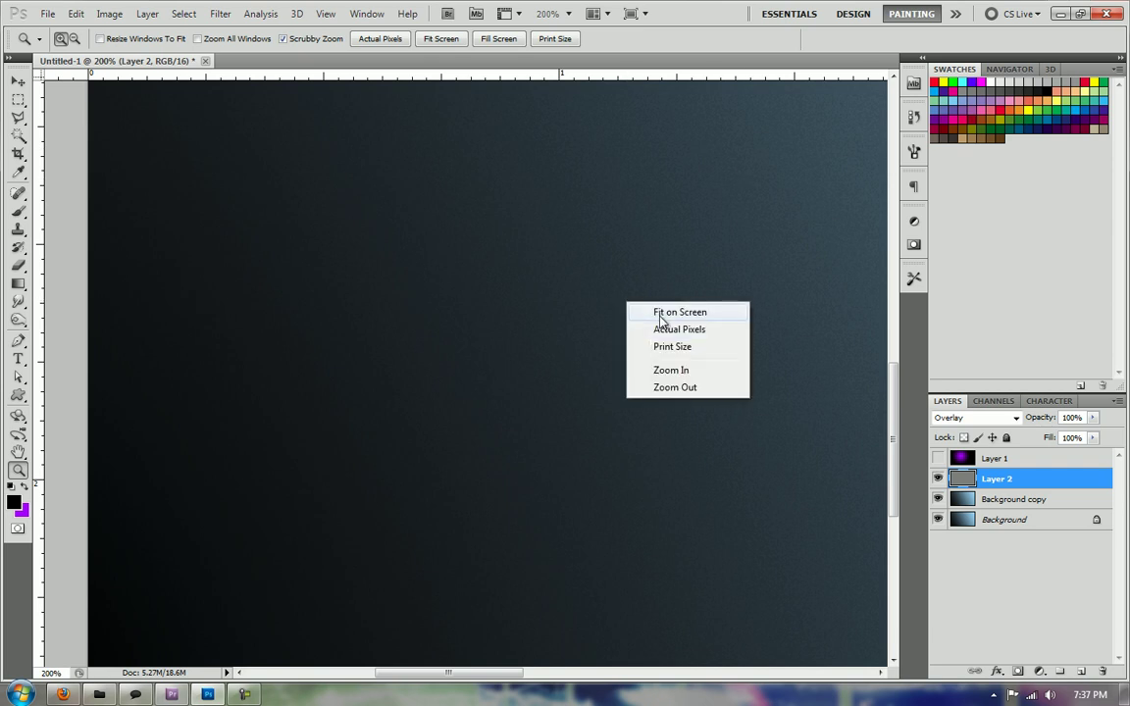
click(662, 314)
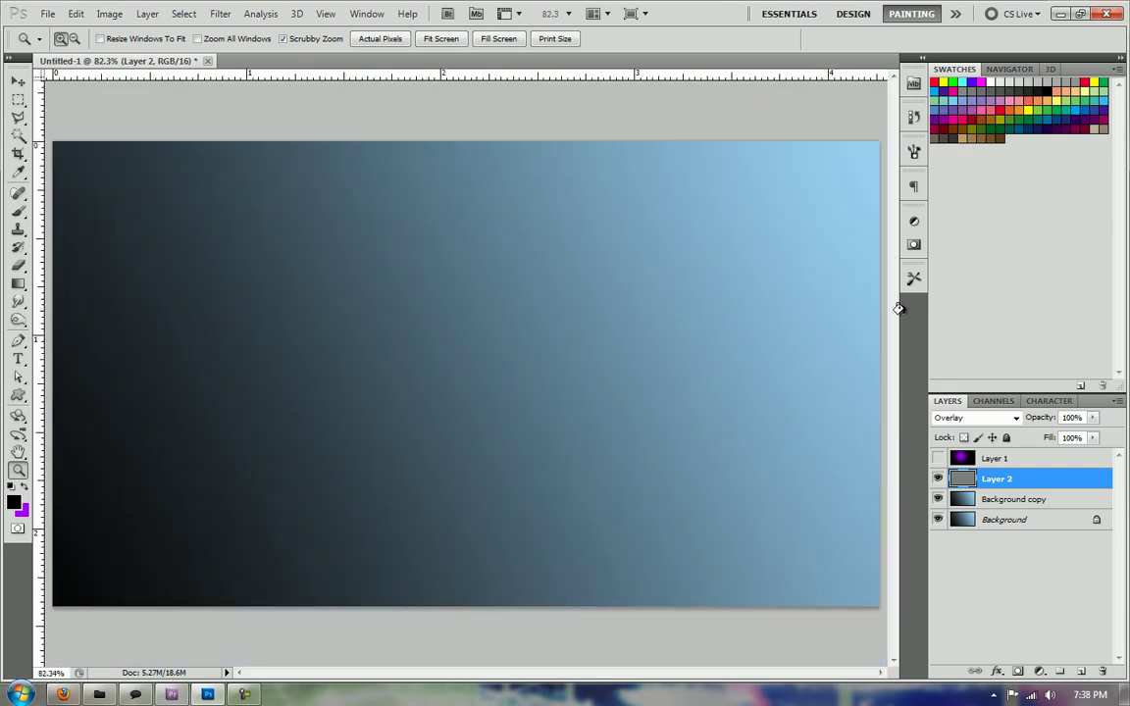
Step: Duplicate Layer 2, hide the original, and erase the top and middle areas of the copy
drag(1019, 478, 1081, 671)
click(937, 499)
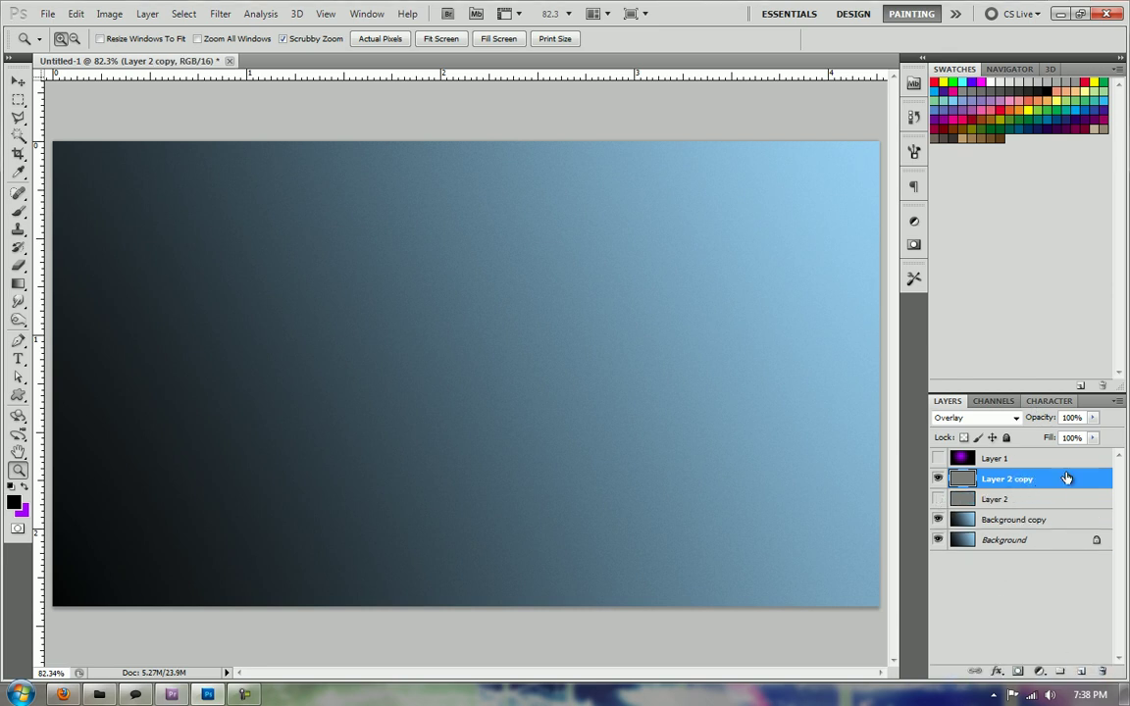
click(18, 265)
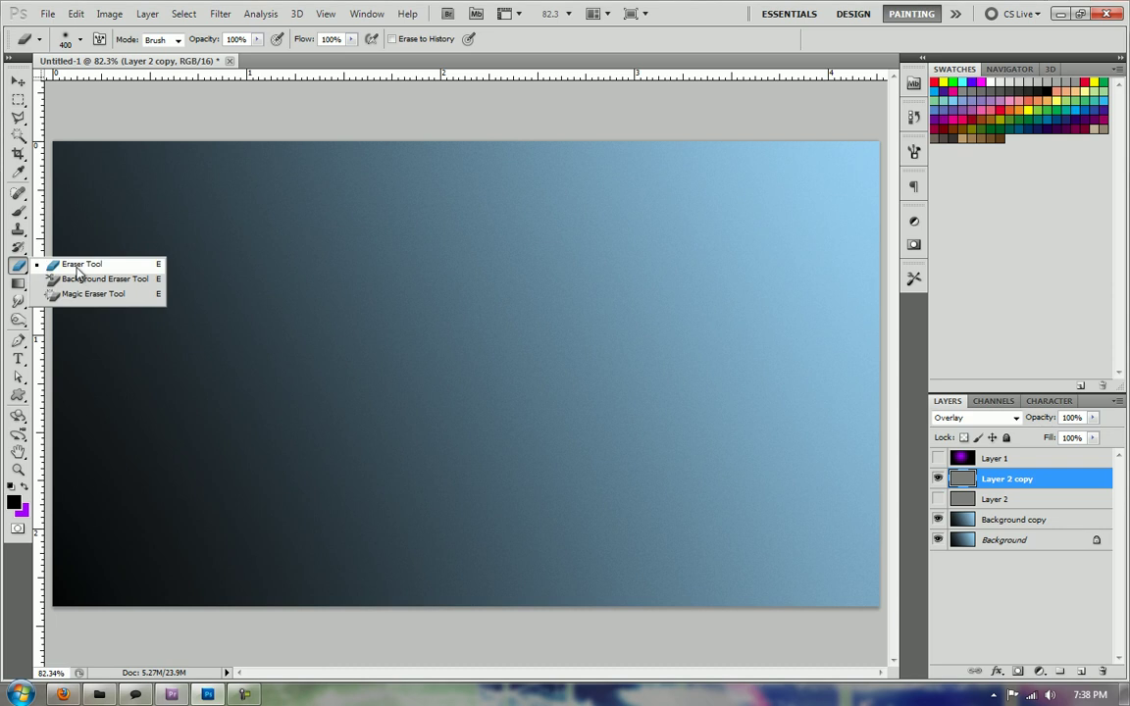
click(59, 262)
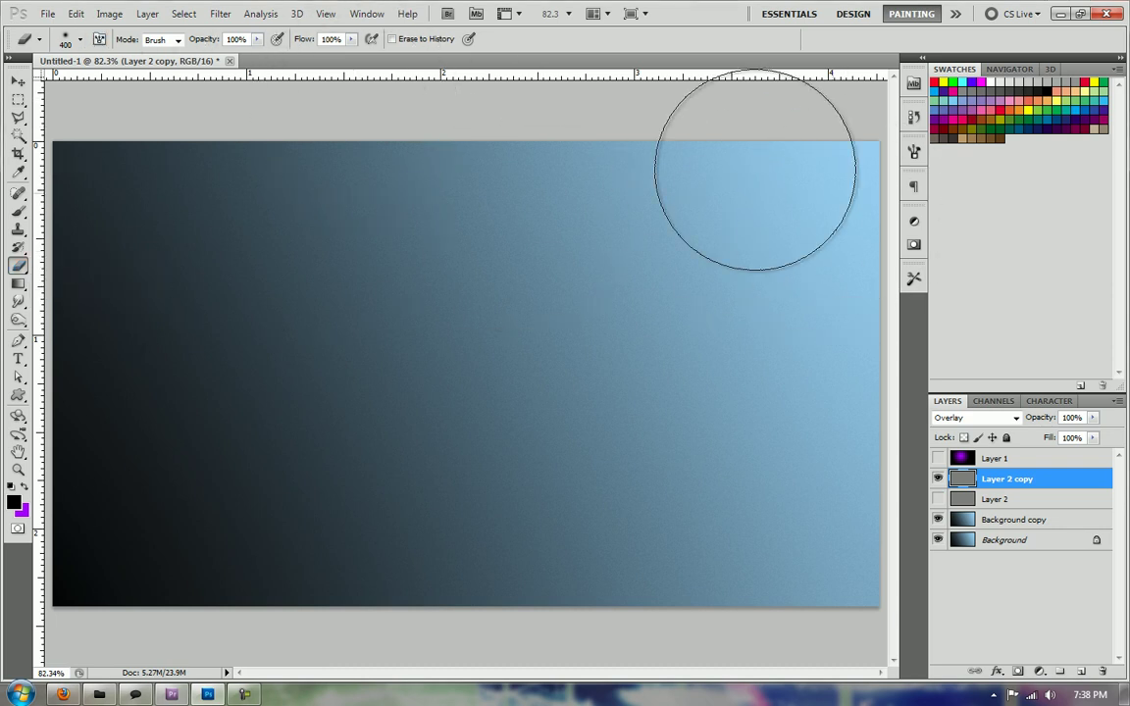
mouse_move(629, 213)
mouse_down()
mouse_move(497, 203)
mouse_move(335, 152)
mouse_move(249, 159)
mouse_move(95, 126)
mouse_move(339, 194)
mouse_move(412, 229)
mouse_move(681, 260)
mouse_up()
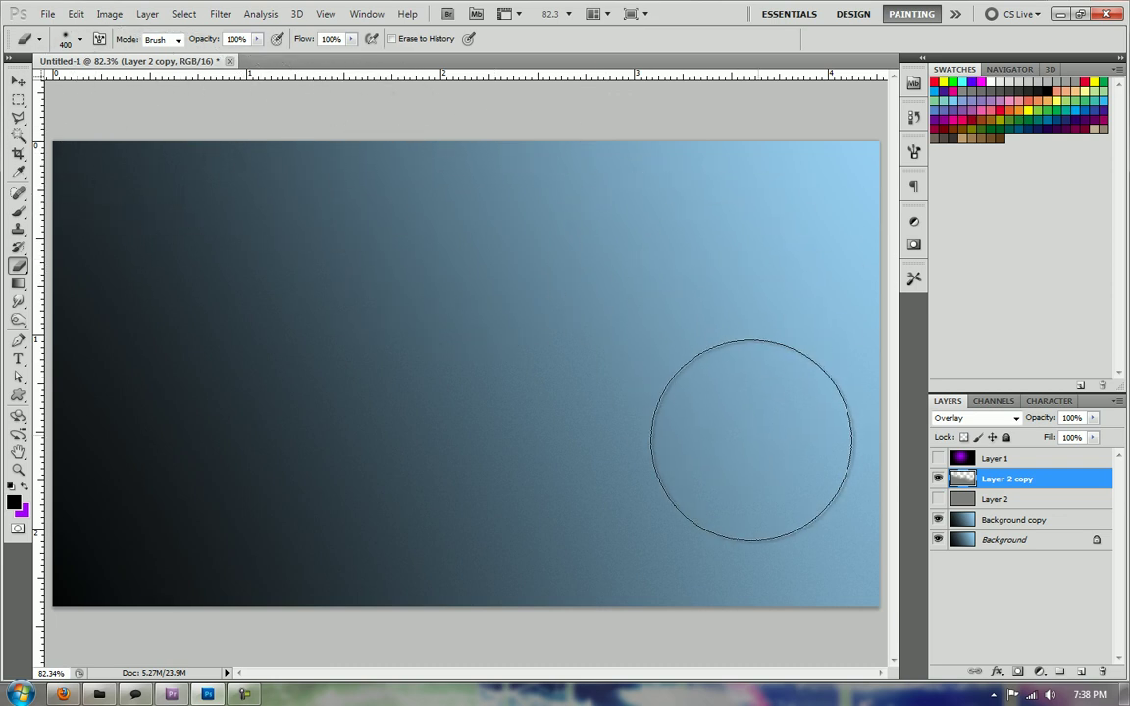
mouse_move(581, 341)
mouse_down()
mouse_move(559, 264)
mouse_move(597, 173)
mouse_move(874, 174)
mouse_move(859, 319)
mouse_move(706, 483)
mouse_move(707, 460)
mouse_move(389, 453)
mouse_move(373, 424)
mouse_move(268, 410)
mouse_move(216, 326)
mouse_move(144, 305)
mouse_move(122, 280)
mouse_move(252, 390)
mouse_move(235, 401)
mouse_move(156, 657)
mouse_move(418, 646)
mouse_move(653, 584)
mouse_move(367, 379)
mouse_move(305, 400)
mouse_move(353, 397)
mouse_move(526, 469)
mouse_move(505, 565)
mouse_move(257, 459)
mouse_move(246, 428)
mouse_move(265, 462)
mouse_move(257, 440)
mouse_move(460, 260)
mouse_move(130, 178)
mouse_move(95, 182)
mouse_move(153, 259)
mouse_move(141, 248)
mouse_move(364, 375)
mouse_move(212, 394)
mouse_up()
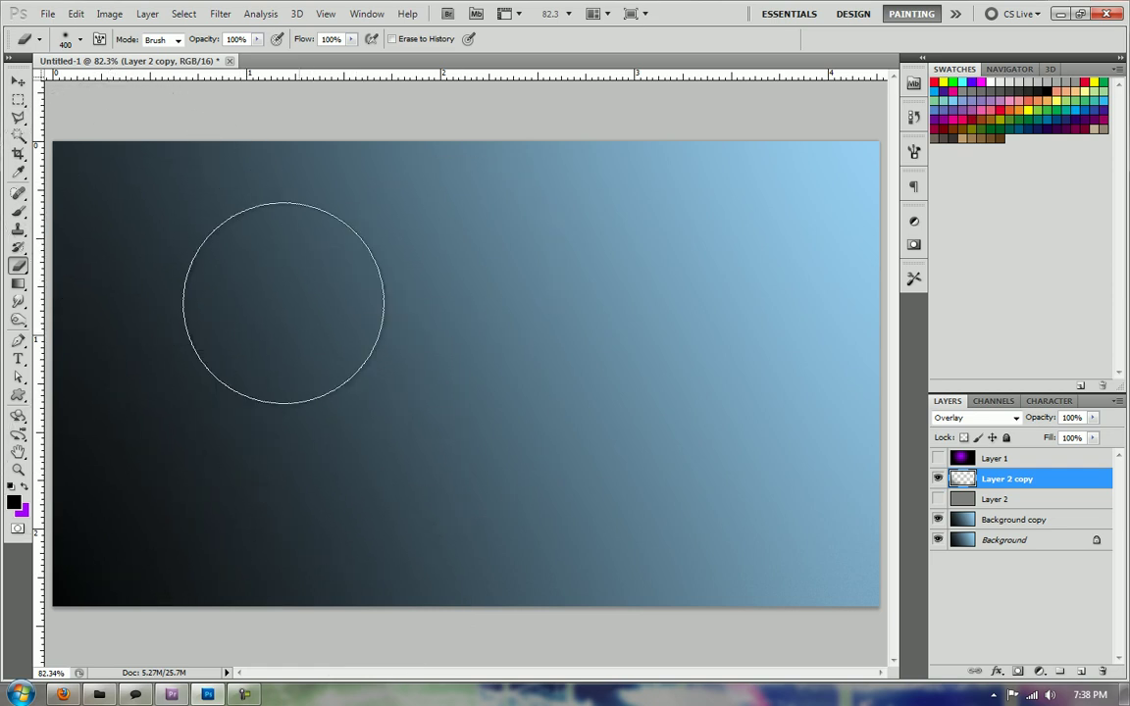
Step: Preview a larger Gaussian Blur radius, then cancel without applying it
click(220, 14)
mouse_move(285, 157)
click(430, 215)
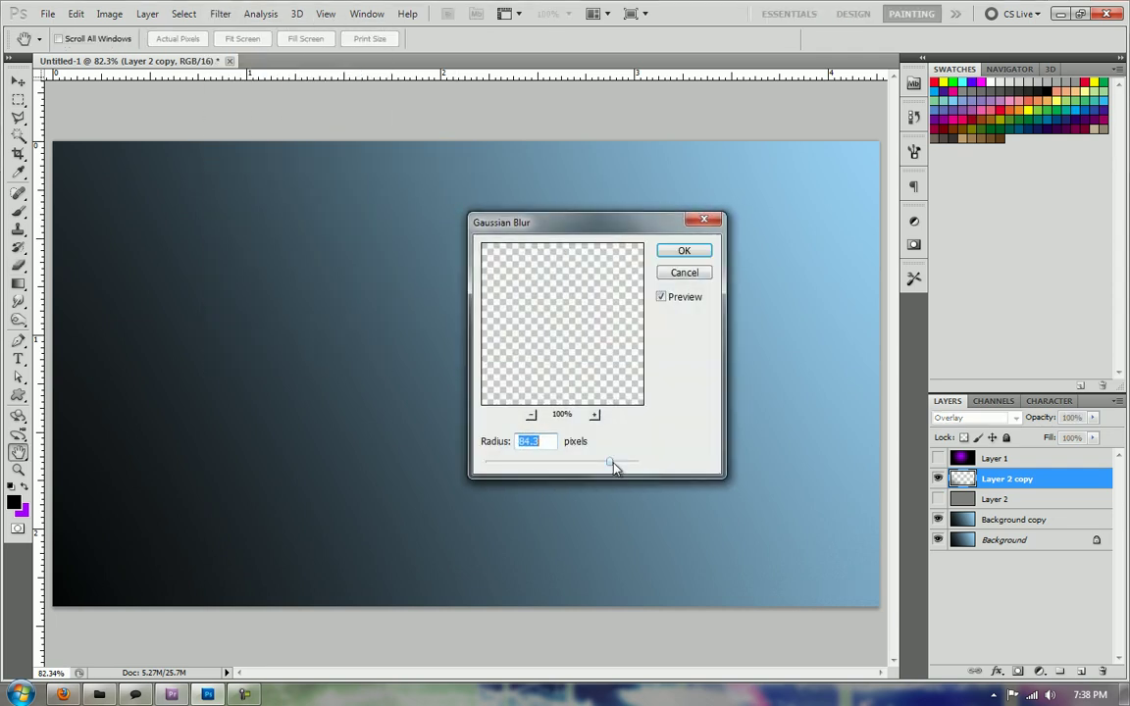
drag(521, 465, 484, 466)
click(687, 275)
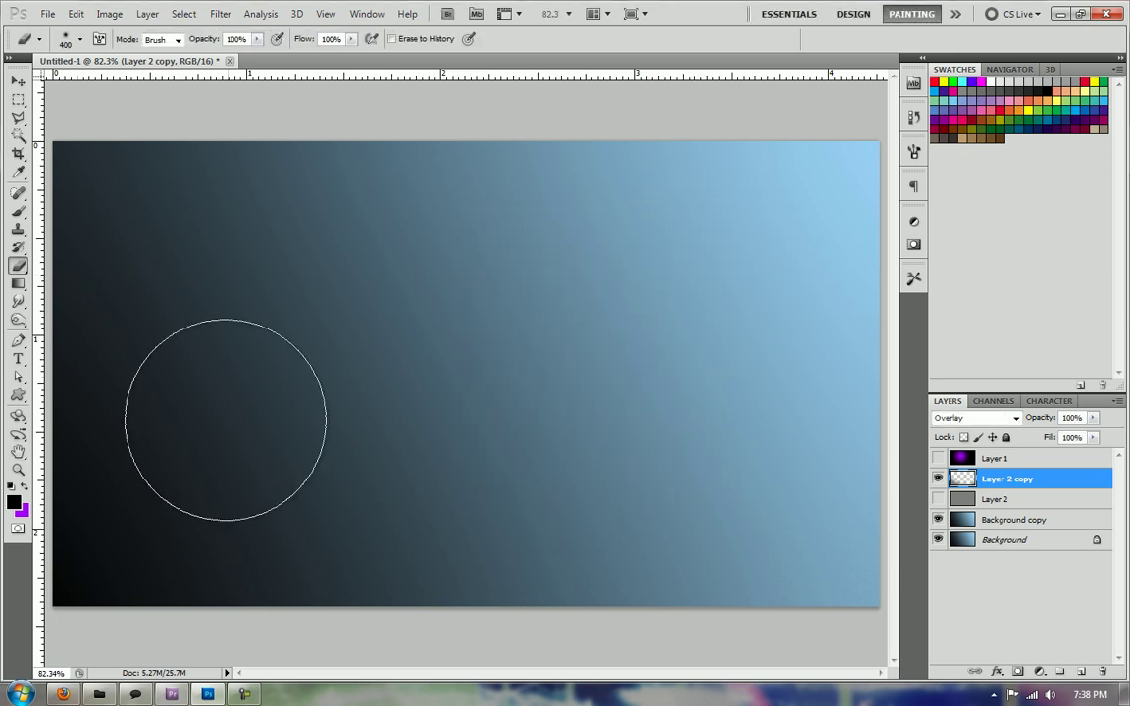
Step: Compare at 200% zoom, make Layer 2 visible under its copy, then fit the image on screen
key(z)
click(118, 479)
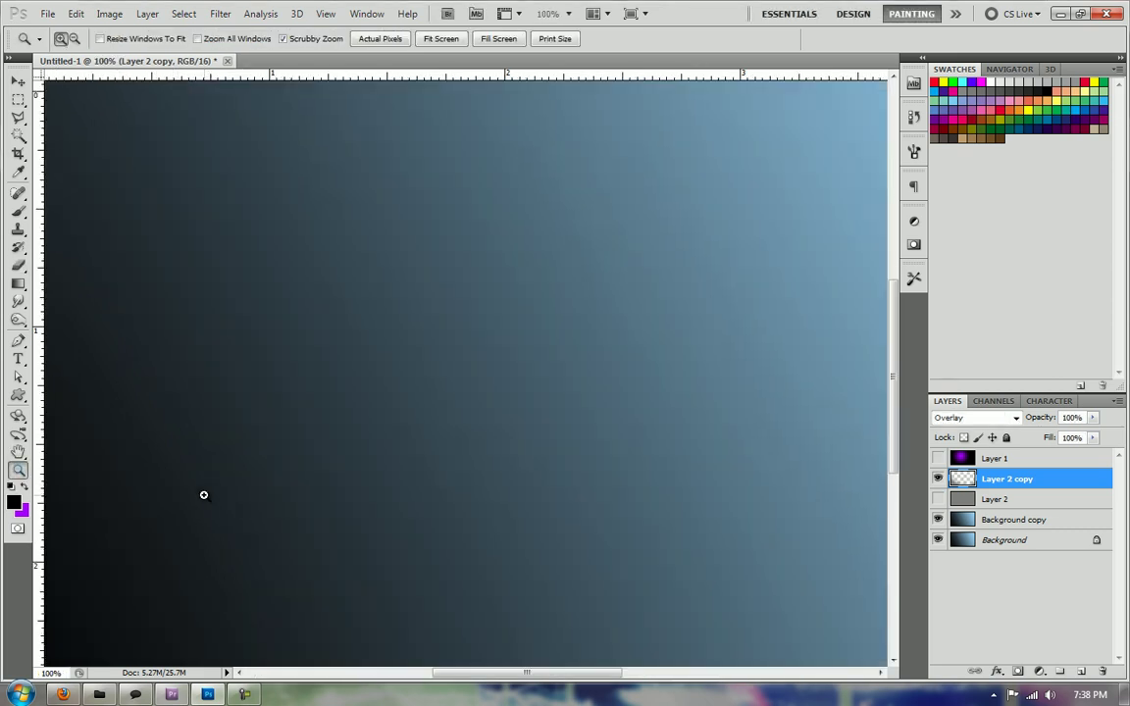
click(203, 494)
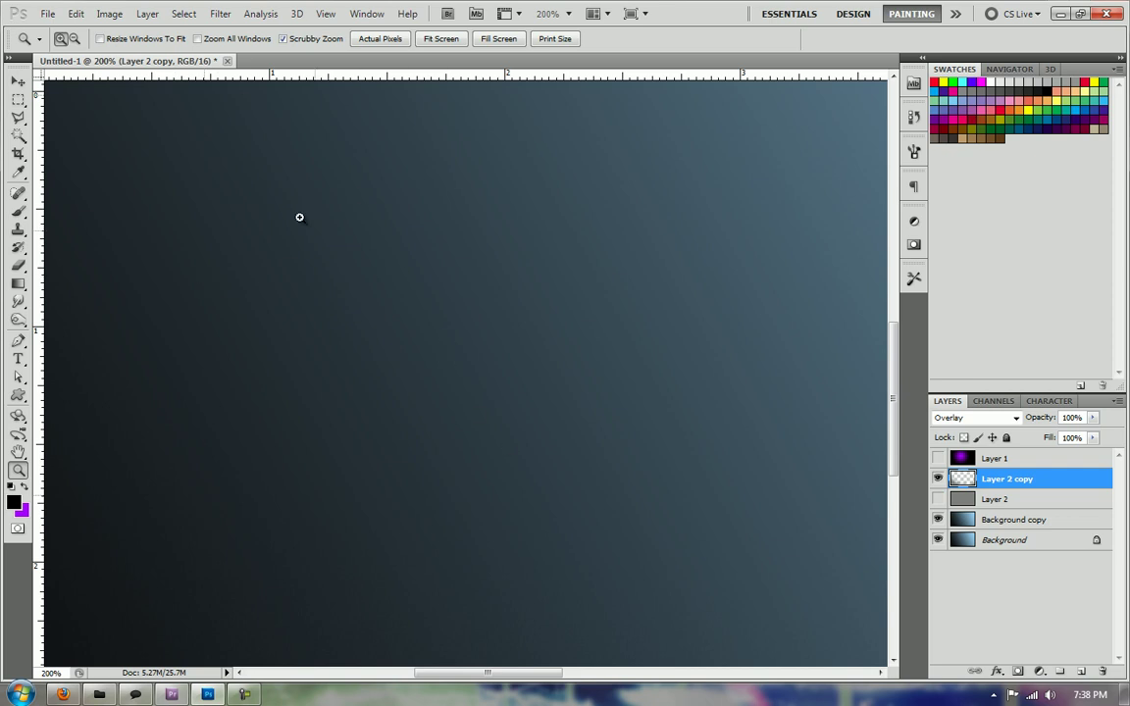
click(938, 479)
click(938, 499)
click(938, 478)
right_click(177, 496)
click(480, 673)
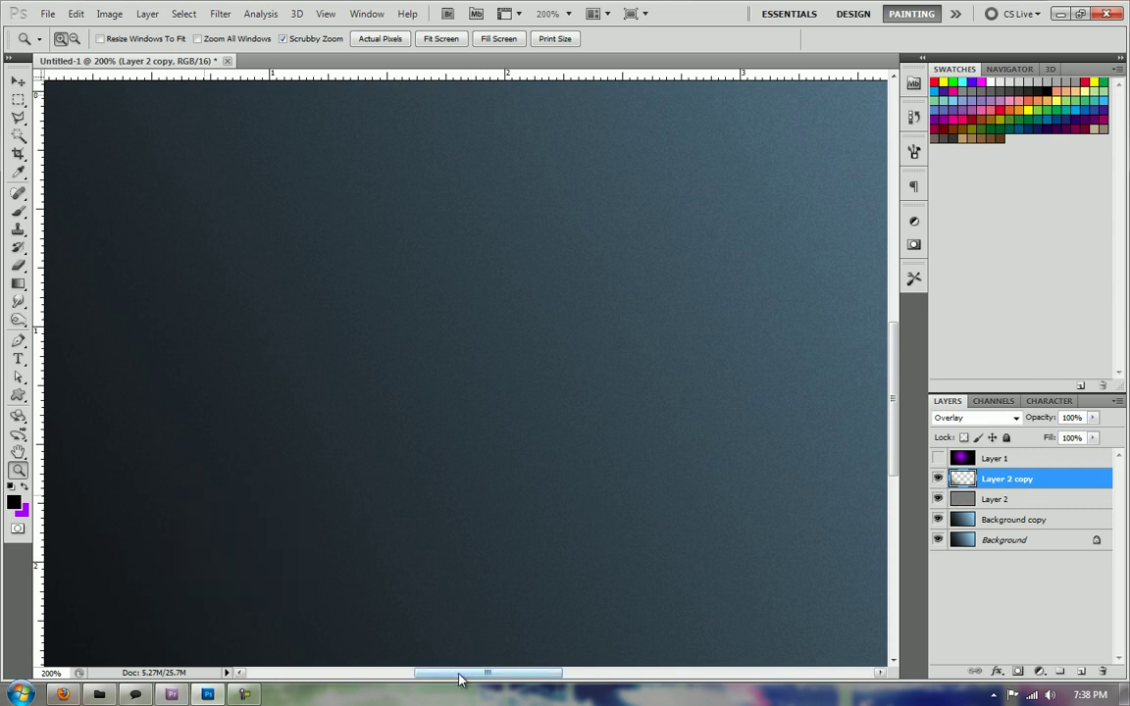
drag(443, 673, 406, 672)
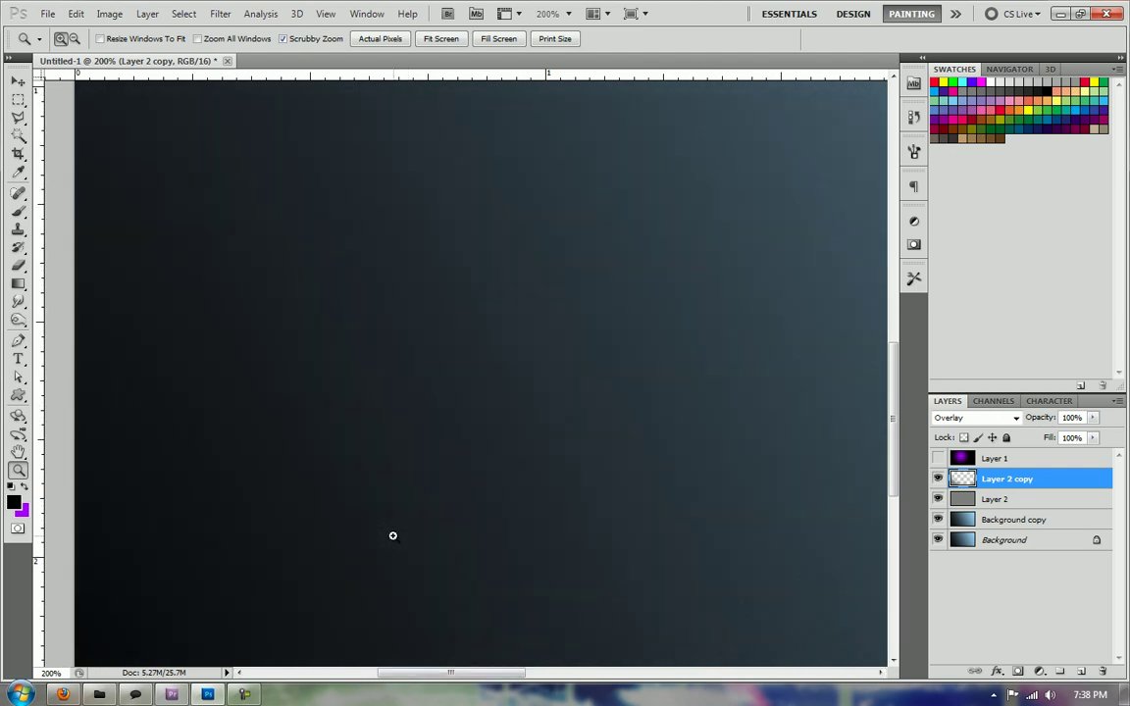
right_click(534, 453)
click(567, 466)
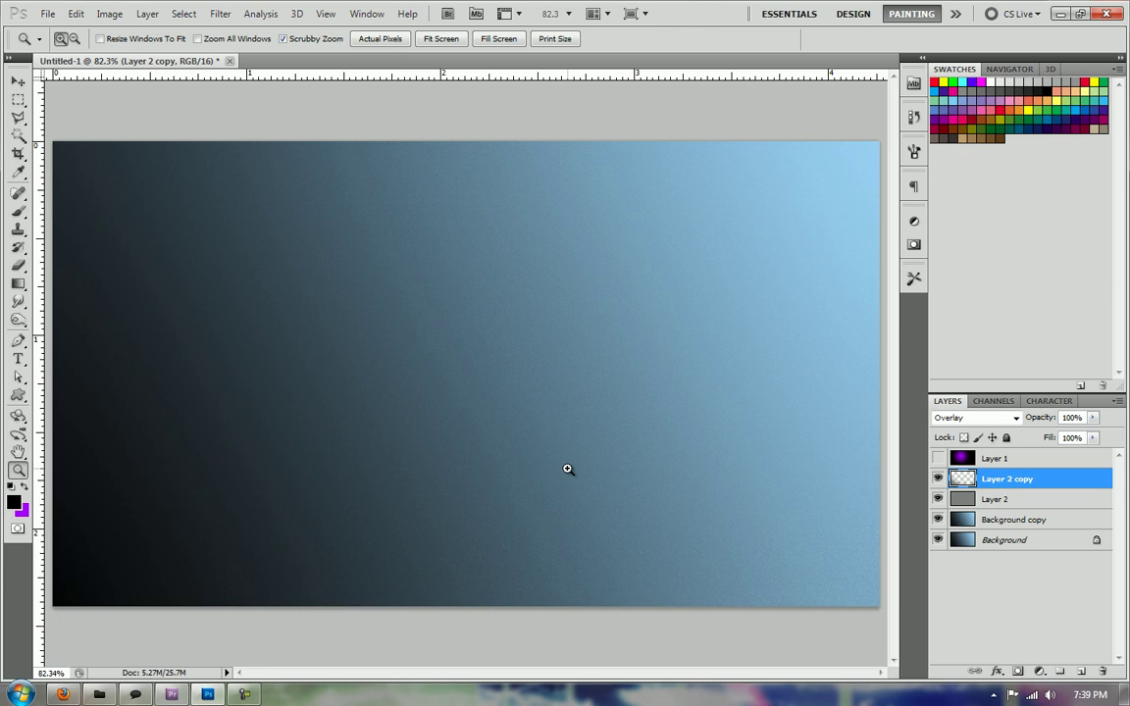
Step: Show purple Layer 1, duplicate Layer 2, and move Layer 2 to the top of the stack
click(938, 458)
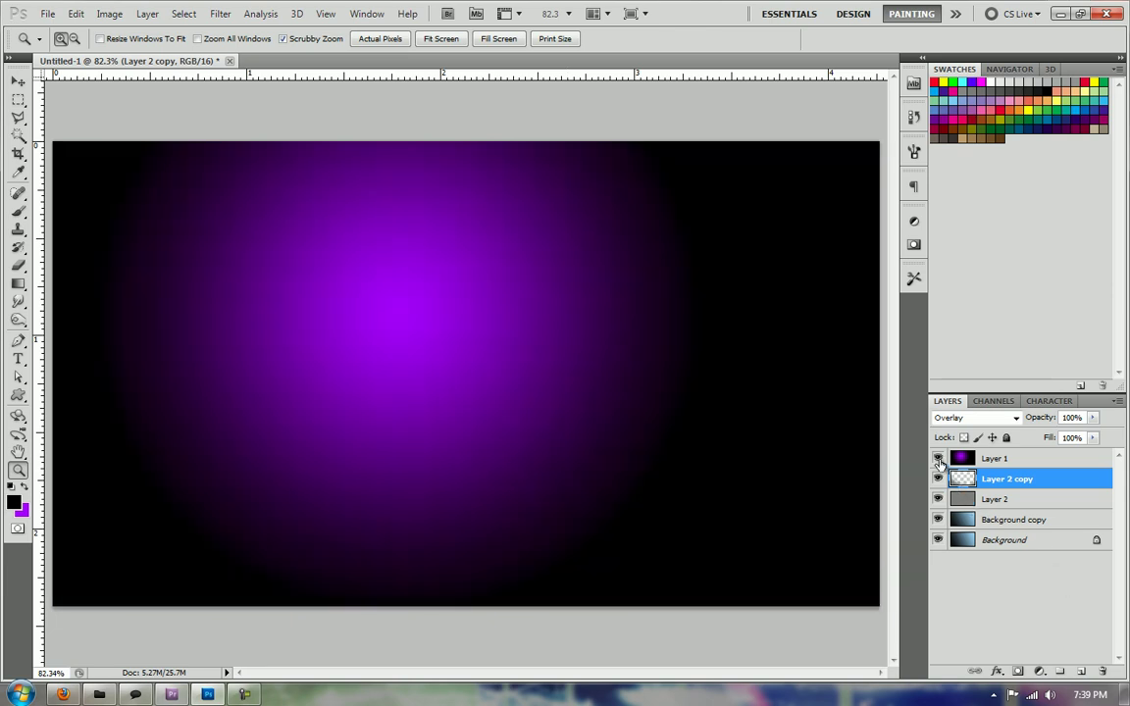
click(1029, 500)
drag(1029, 500, 1080, 671)
drag(993, 519, 1020, 458)
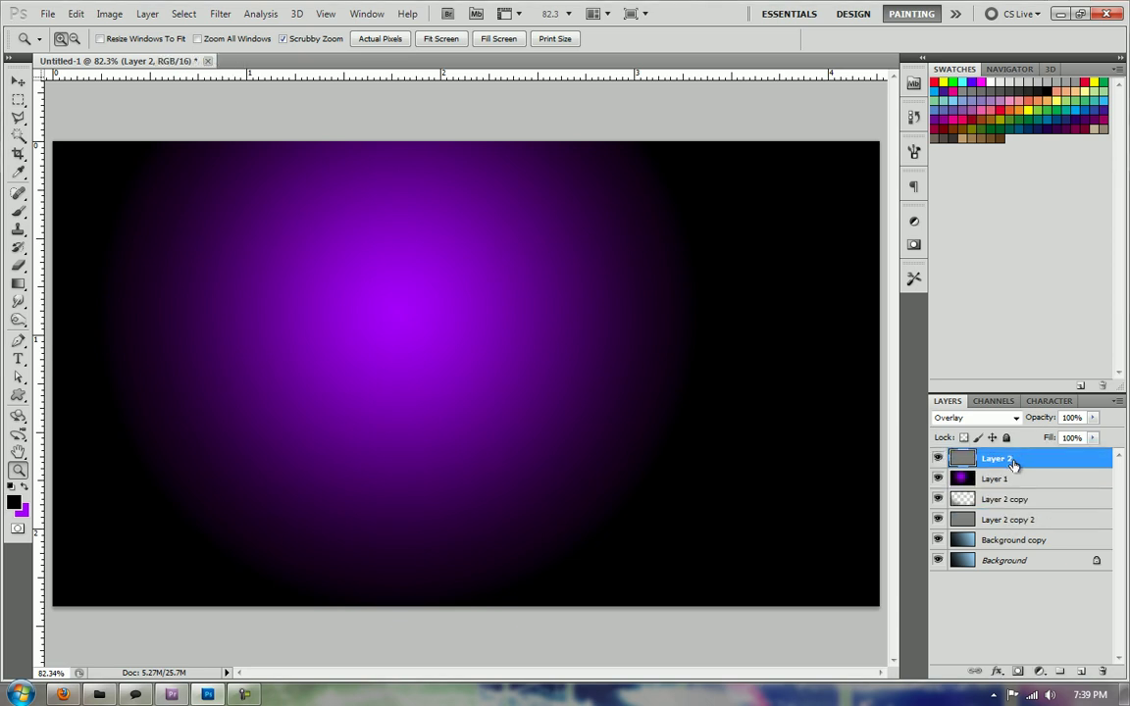
click(775, 365)
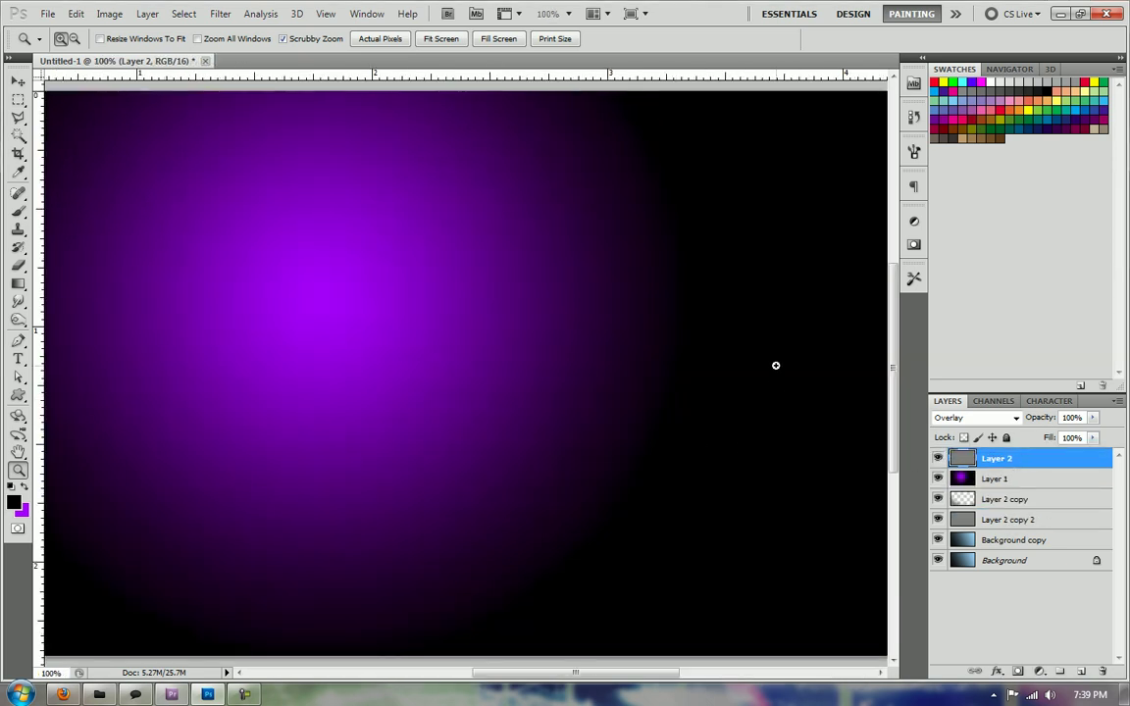
click(774, 366)
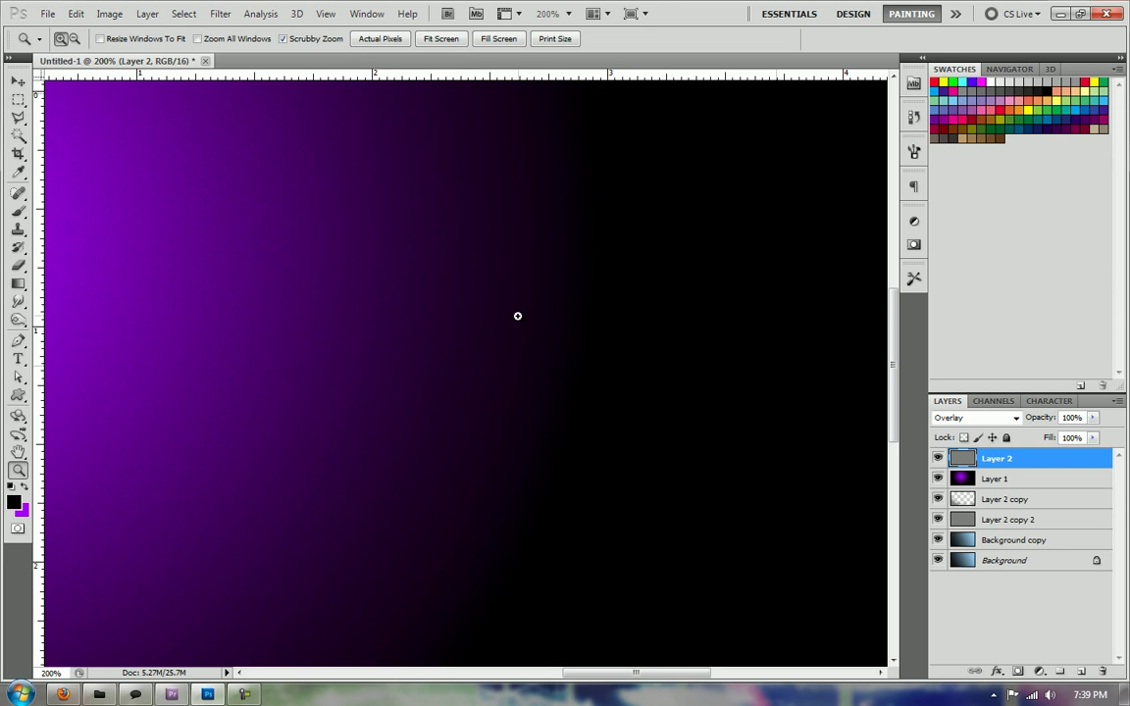
right_click(139, 296)
click(165, 306)
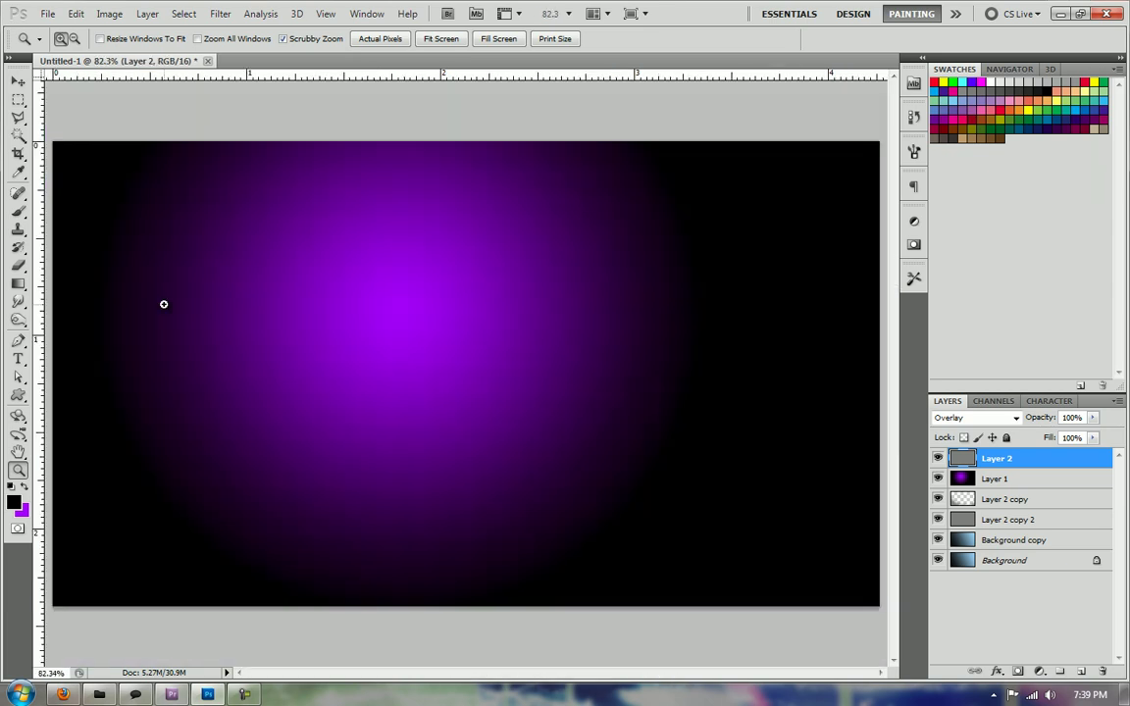